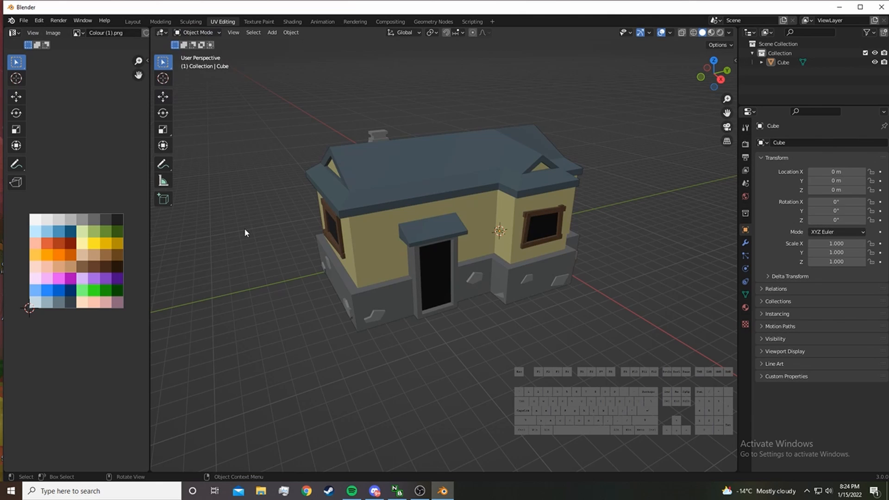
middle_drag(240, 223, 483, 258)
scroll(430, 256, down, 2)
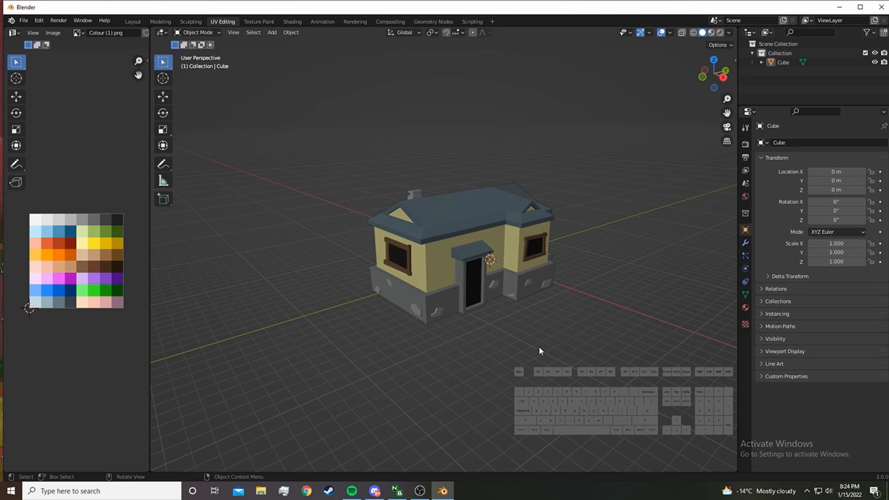
scroll(552, 364, up, 3)
click(378, 223)
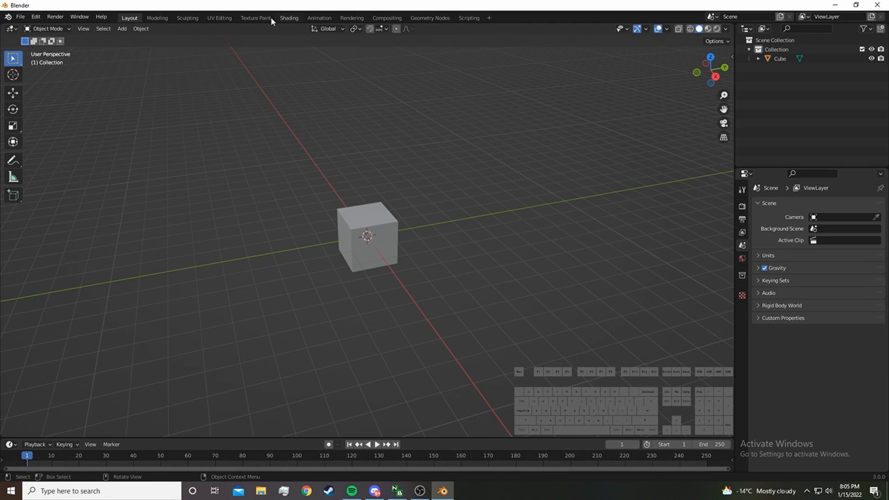
In the Shading workspace, add the desktop image Colour (1).png to the cube's material as an image texture node
click(283, 18)
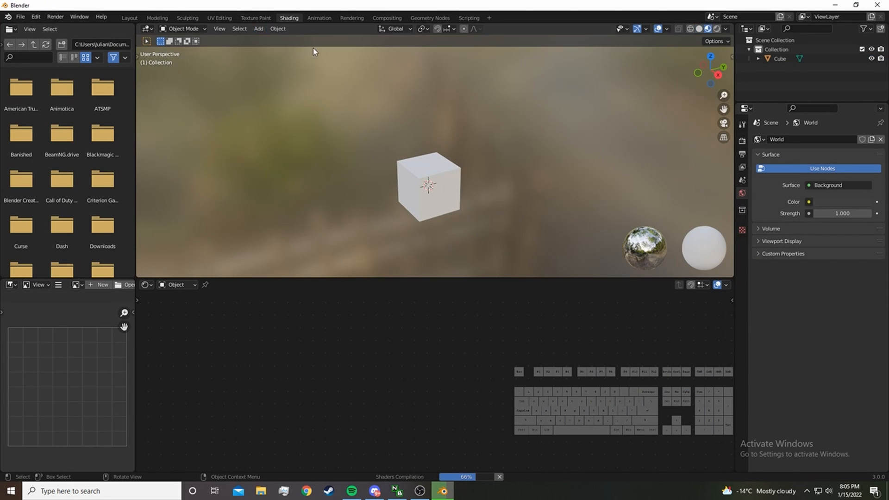
drag(453, 7, 318, 44)
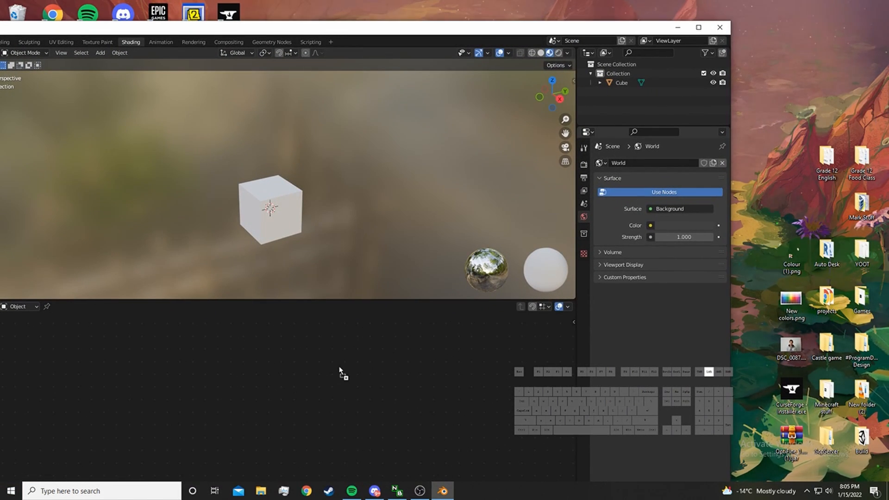
drag(376, 32, 423, 17)
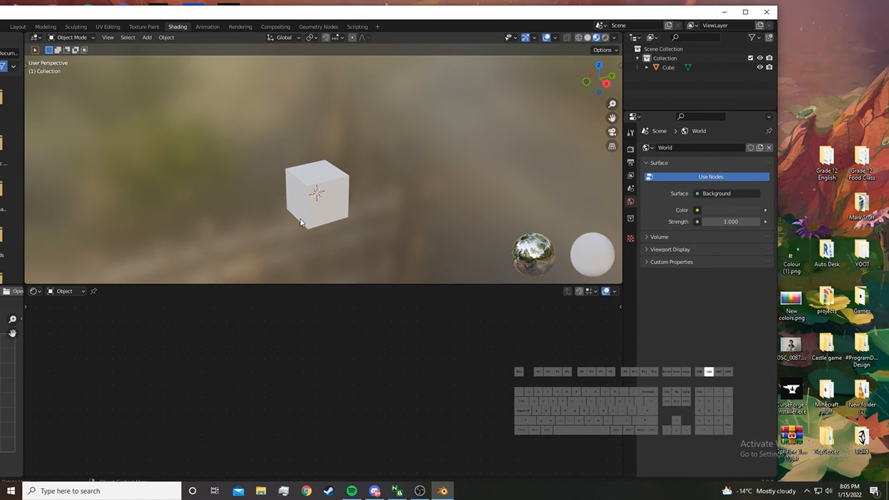
click(338, 199)
drag(791, 254, 158, 374)
double_click(384, 17)
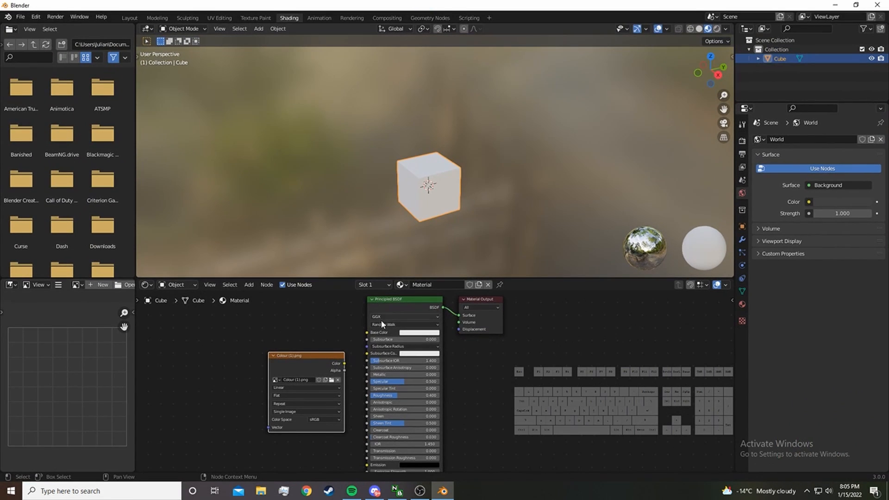
Connect the image texture's Color output to the Base Color and set its interpolation to Closest
drag(345, 363, 368, 333)
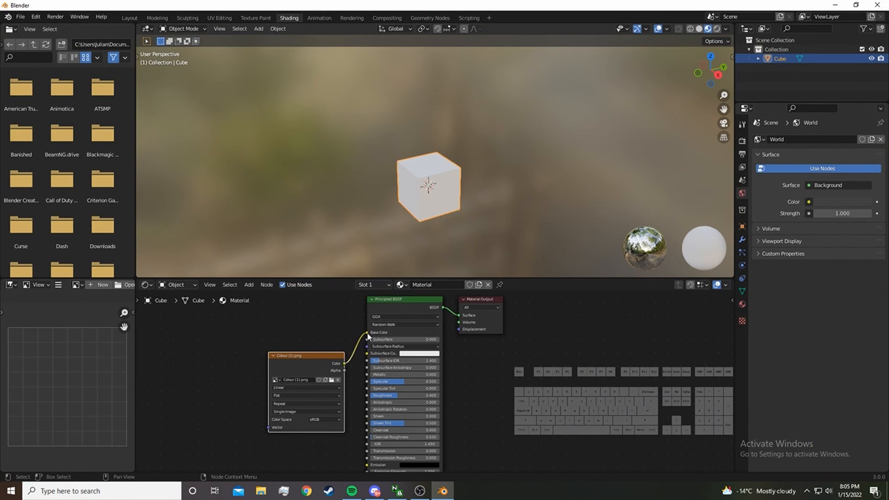
click(292, 389)
click(290, 396)
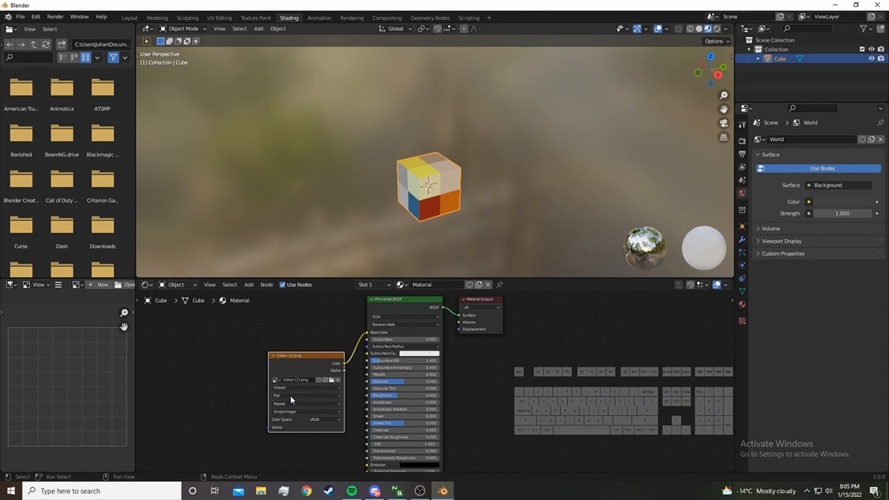
double_click(393, 8)
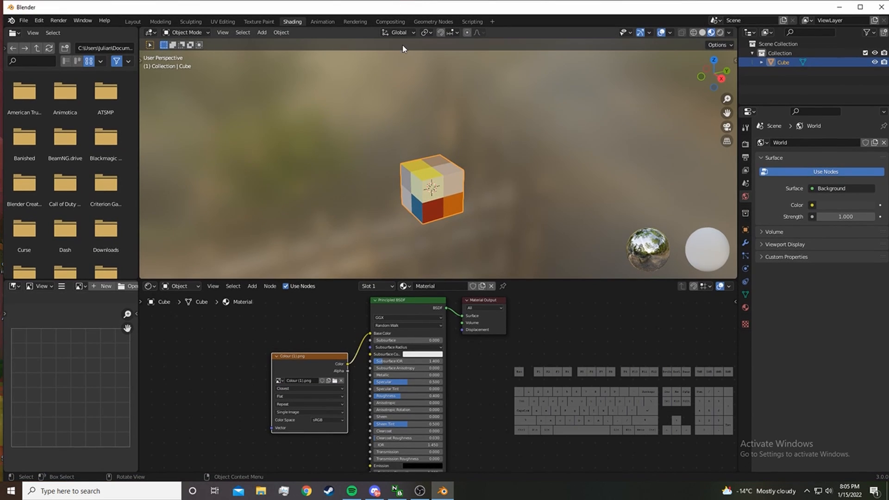
key(alt+a)
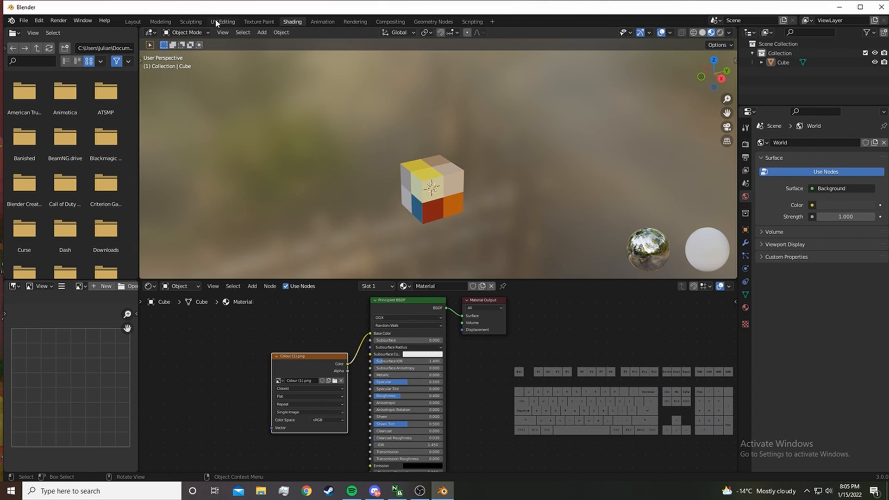
Switch to the UV Editing workspace, narrow the UV editor and select all of the cube's UVs
scroll(510, 205, down, 1)
scroll(477, 235, up, 3)
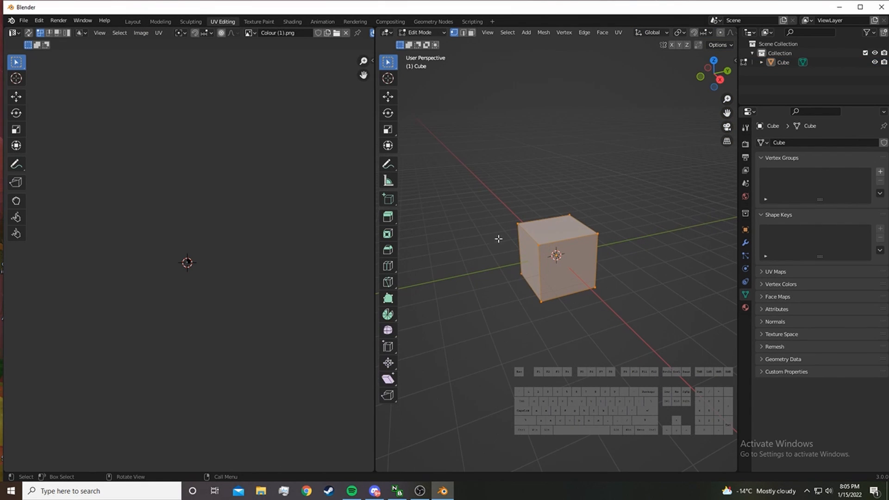
drag(375, 222, 260, 227)
scroll(119, 284, up, 10)
drag(213, 352, 25, 124)
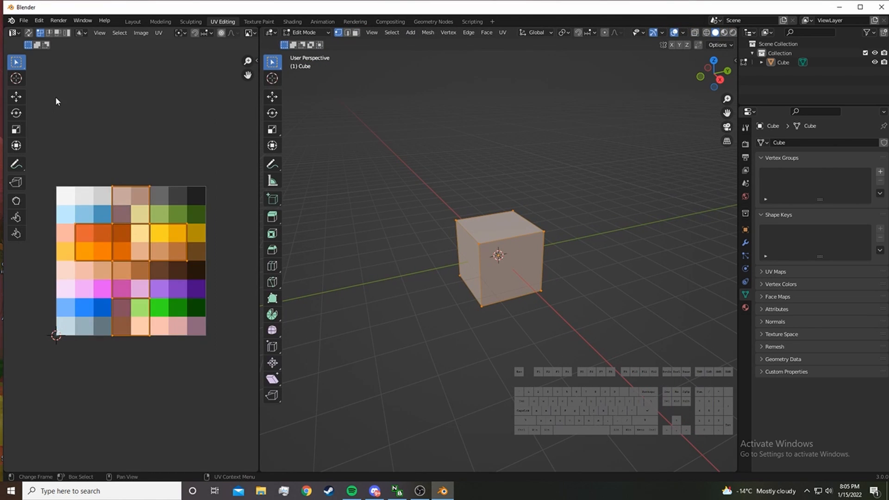
Scale the cube's UVs down to a tiny point and move them onto the mid-grey swatch in the palette's first row
key(s)
click(132, 252)
key(s)
click(133, 240)
key(s)
click(158, 196)
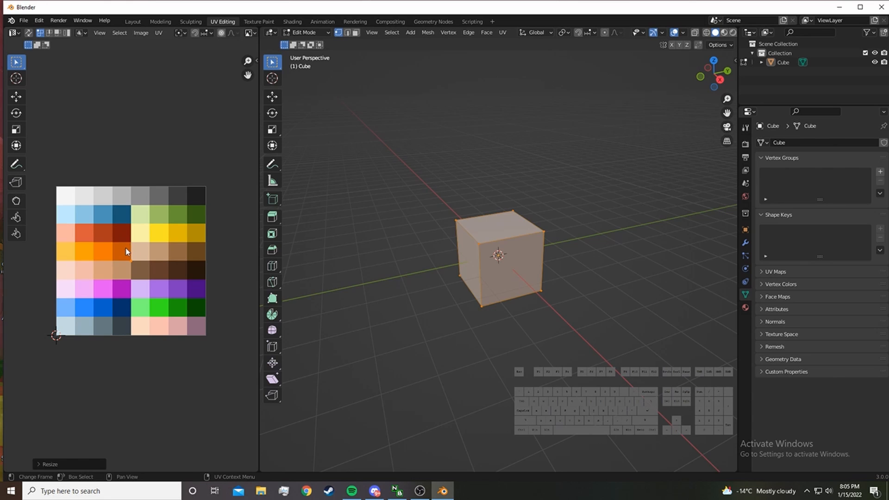
key(g)
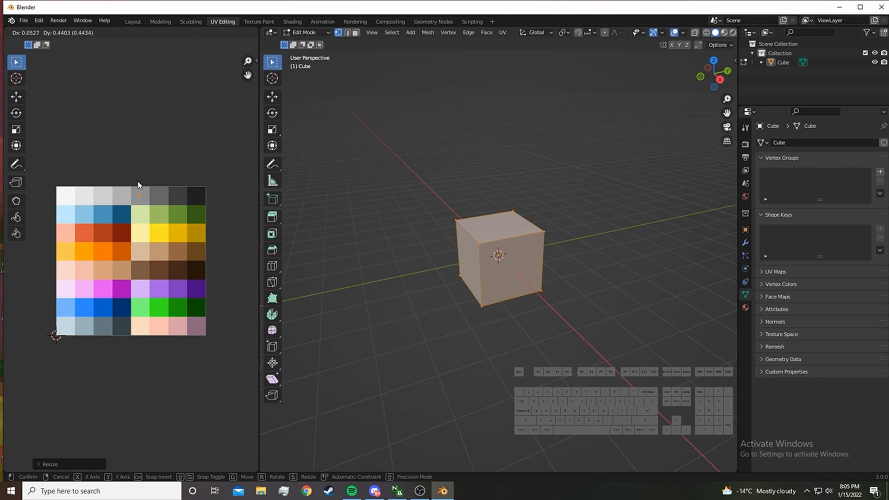
click(138, 181)
click(537, 253)
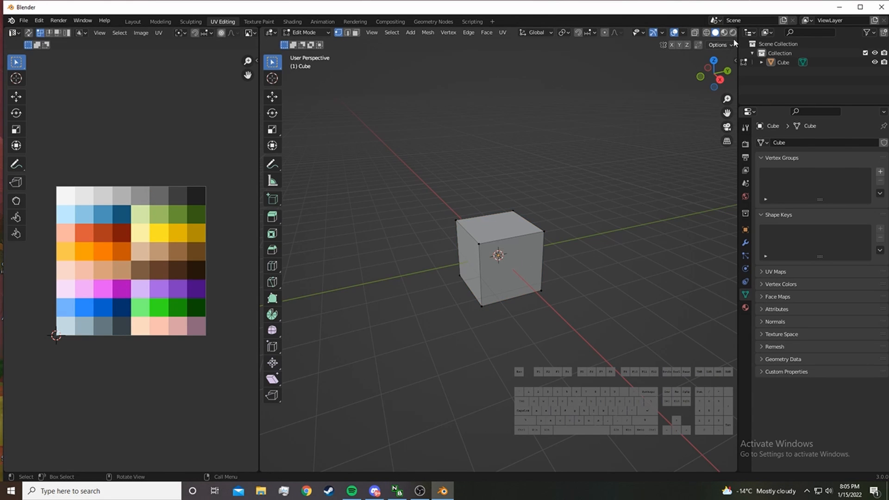
Set the viewport's solid shading colour to Texture and switch to face selection
drag(259, 131, 184, 135)
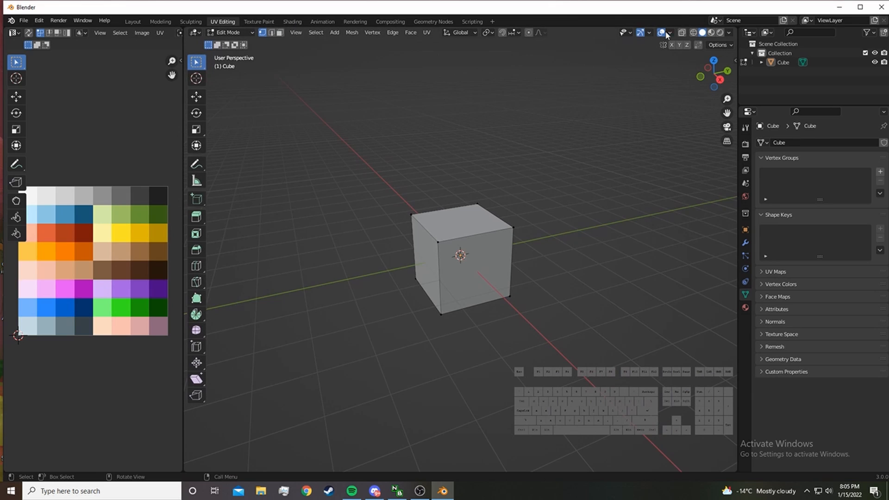
click(731, 31)
click(762, 162)
scroll(484, 190, down, 2)
scroll(320, 113, up, 1)
scroll(320, 98, down, 1)
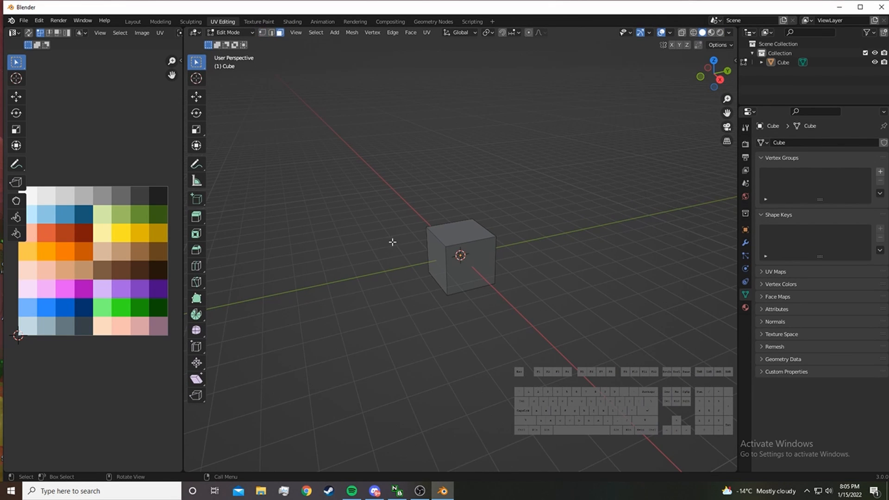
Lengthen the cube along the X axis by moving its side face outward, and adjust the top face's height
click(462, 258)
scroll(465, 258, down, 2)
click(201, 101)
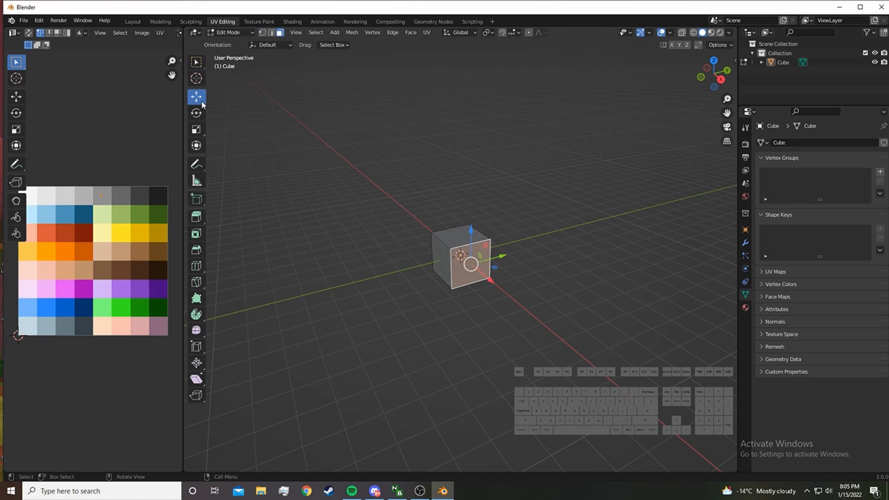
middle_drag(343, 222, 509, 277)
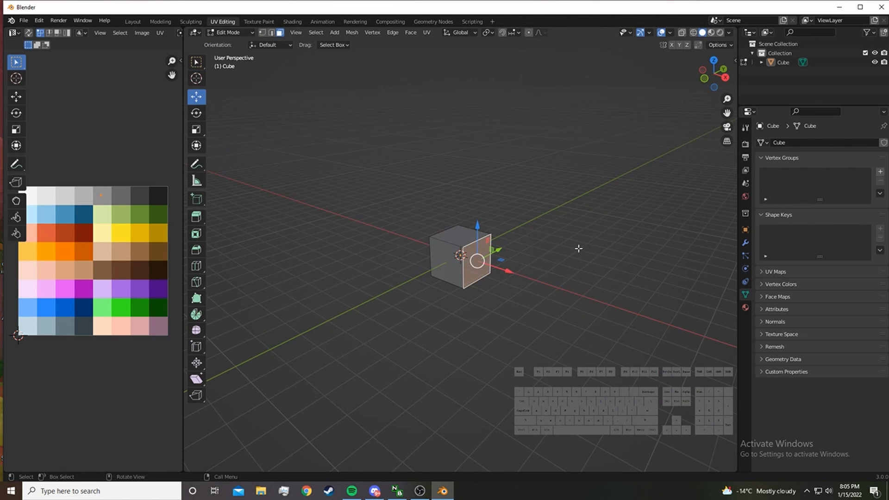
drag(506, 270, 639, 320)
middle_drag(639, 320, 533, 304)
click(533, 304)
drag(509, 266, 516, 194)
click(488, 246)
scroll(515, 196, down, 2)
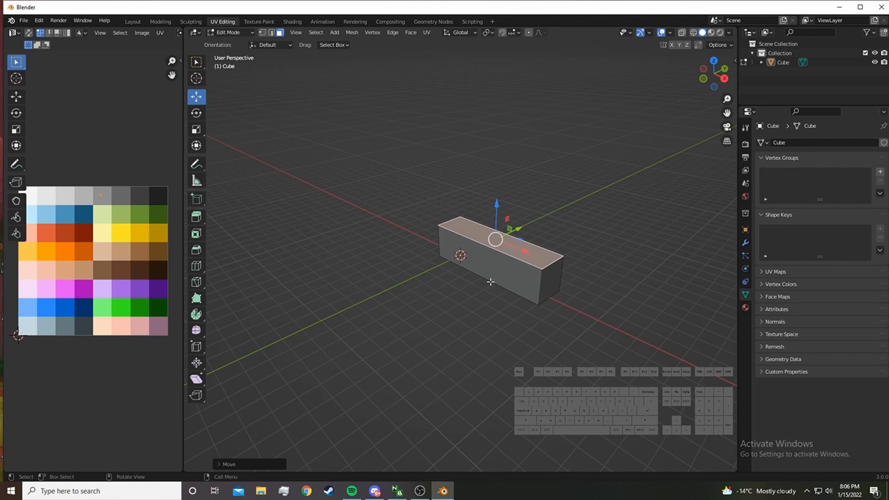
Widen the block by moving its long side face far outward along the Y axis
click(501, 272)
scroll(488, 266, down, 2)
drag(503, 246, 378, 304)
middle_drag(379, 304, 364, 201)
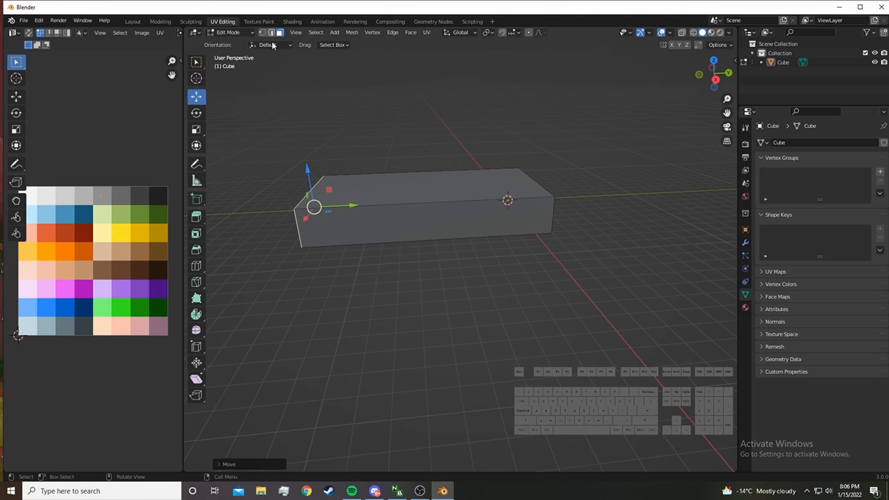
Add two loop cuts across the block, one near the middle and one close to the end
click(197, 260)
middle_drag(411, 216, 410, 237)
mouse_move(434, 236)
mouse_down()
mouse_move(492, 236)
mouse_move(426, 239)
mouse_move(450, 239)
mouse_move(442, 239)
mouse_up()
scroll(442, 240, up, 4)
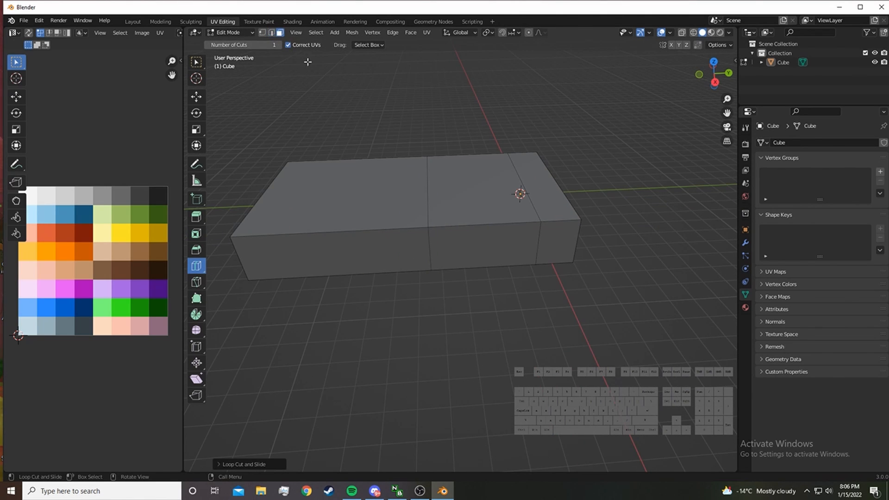
Extrude the front face between the two loop cuts outward by about 1.8 m
key(shift+space)
key(g)
click(459, 242)
scroll(452, 234, down, 3)
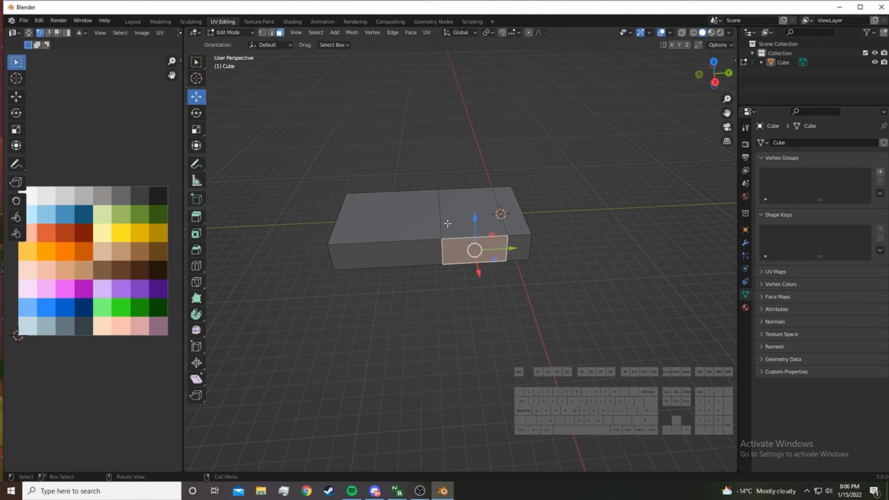
middle_drag(447, 223, 508, 217)
key(e)
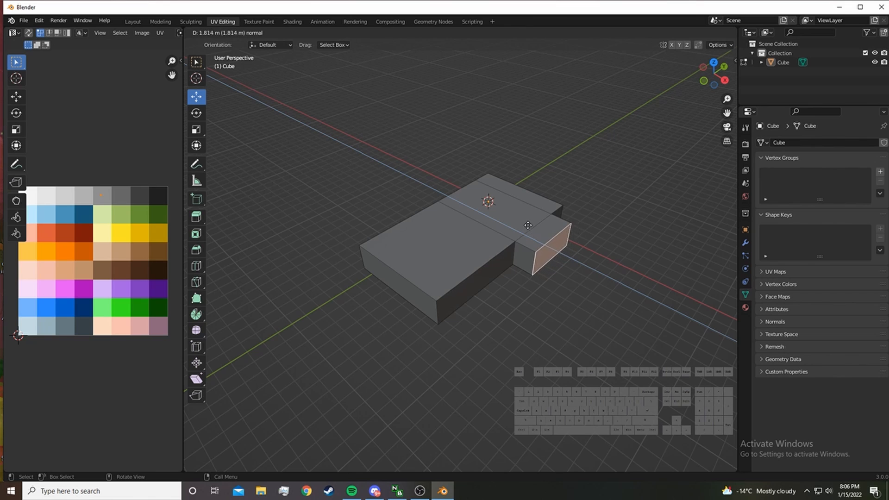
click(526, 225)
click(624, 225)
Scale all the block's top faces up by about 1.07 and nudge their UVs within the mid-grey swatch
middle_drag(530, 230, 513, 232)
click(521, 240)
shift+click(496, 218)
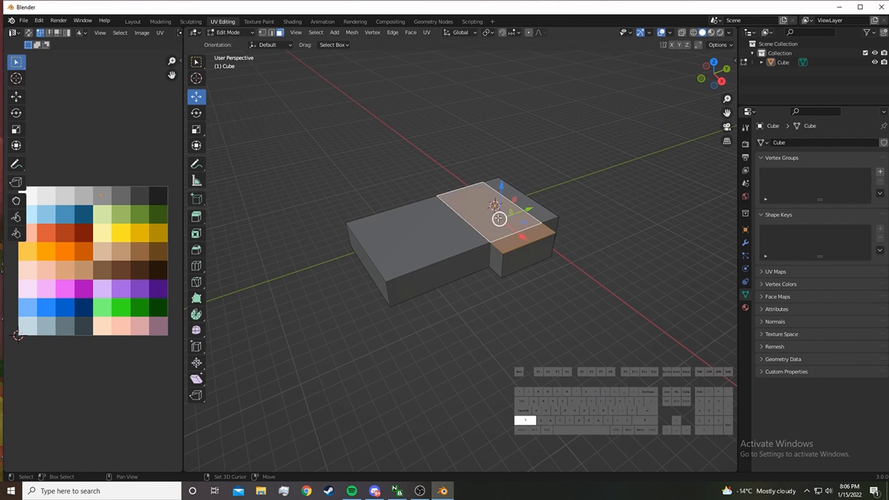
shift+click(451, 223)
key(s)
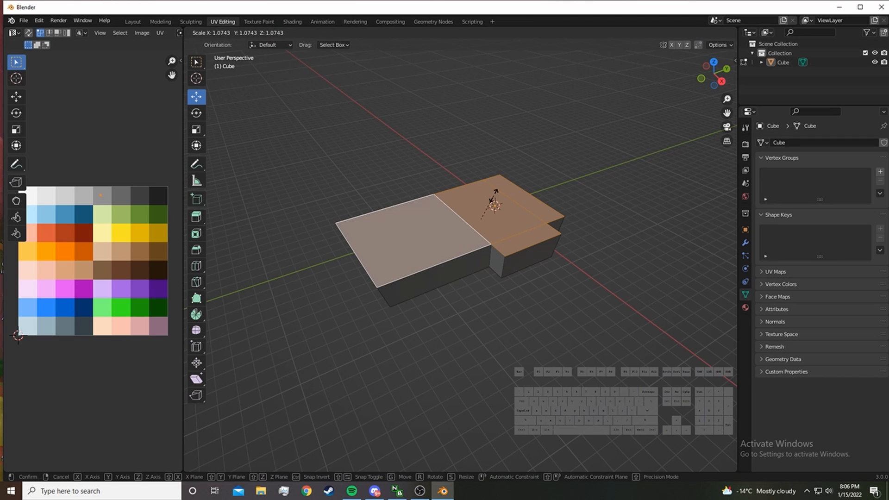
click(492, 198)
scroll(481, 248, up, 2)
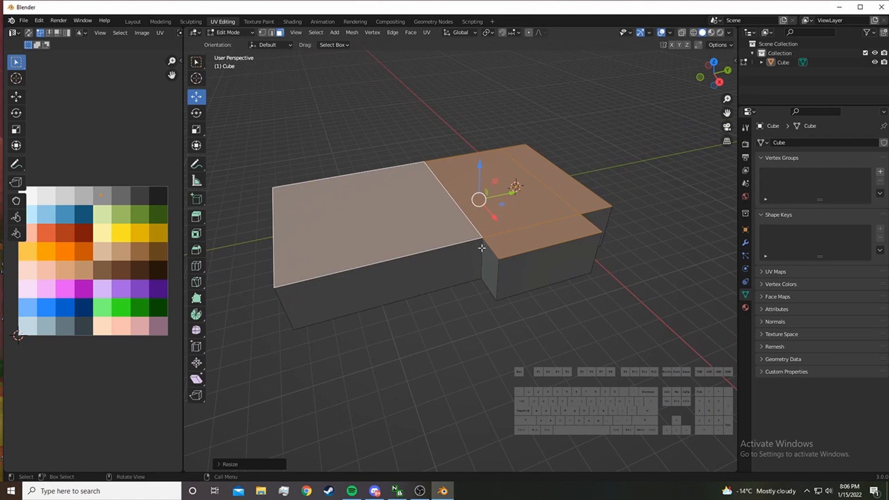
scroll(524, 226, down, 1)
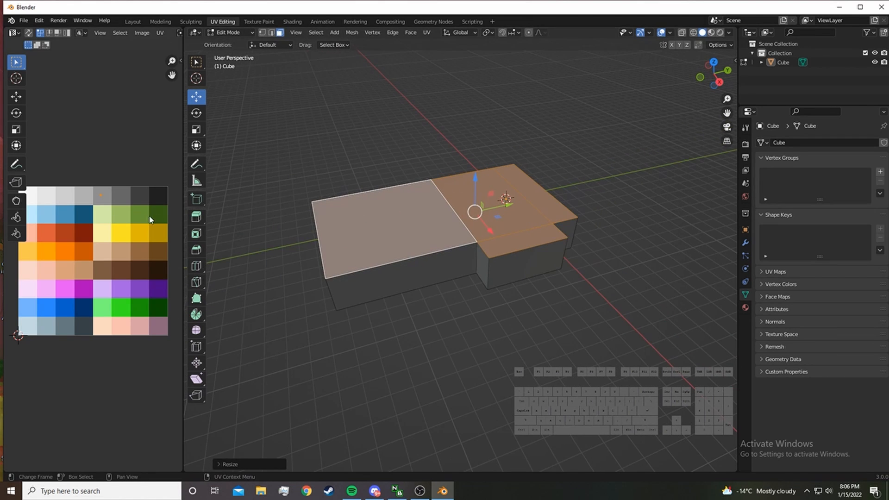
key(g)
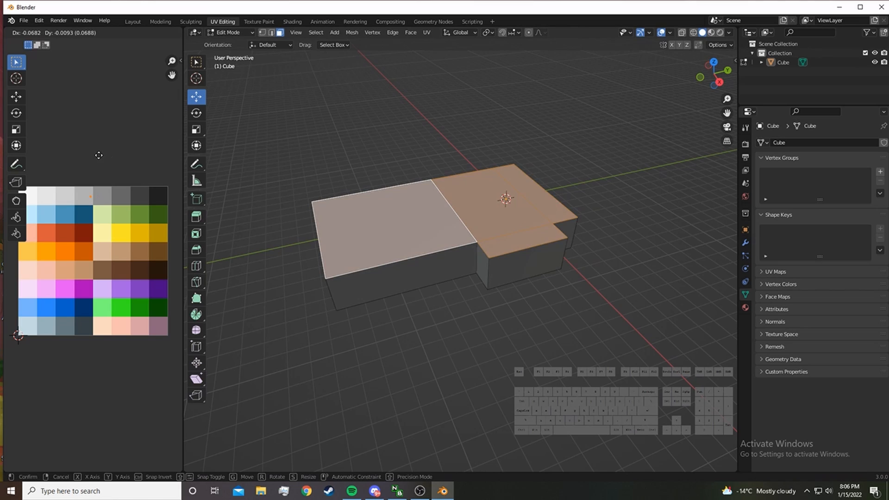
click(111, 154)
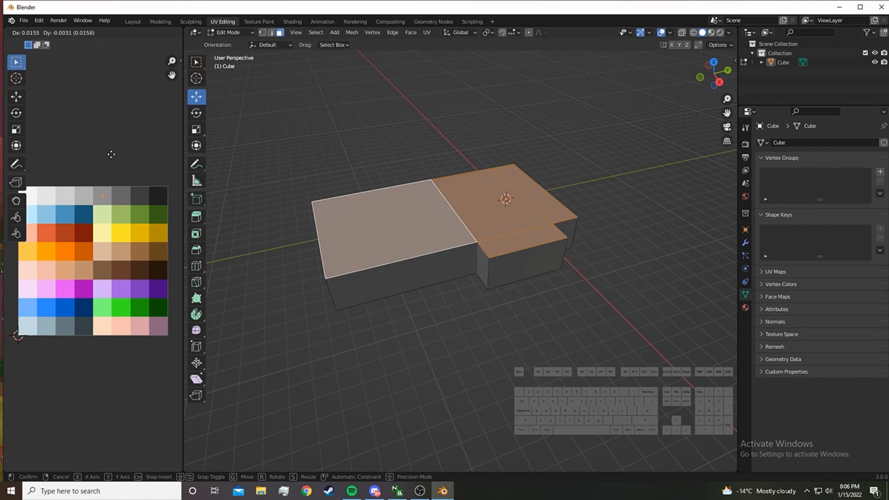
Inset the top faces slightly and extrude them upward to form the house's upper walls
key(i)
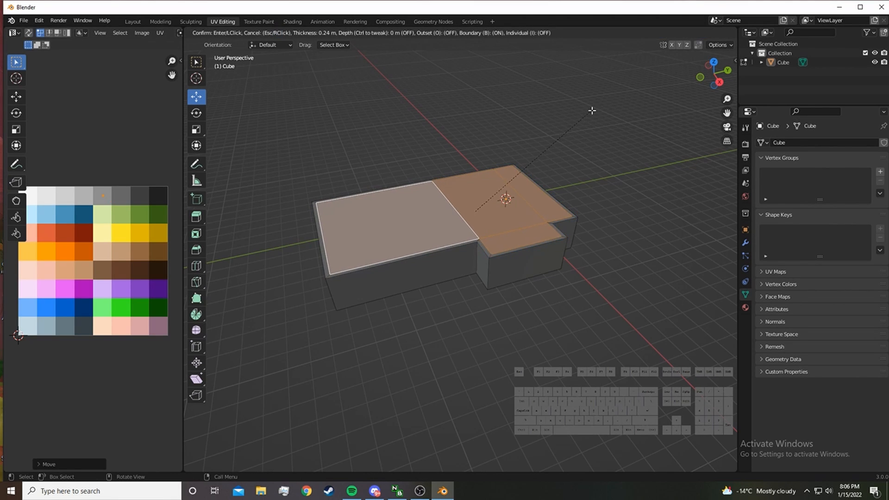
click(575, 131)
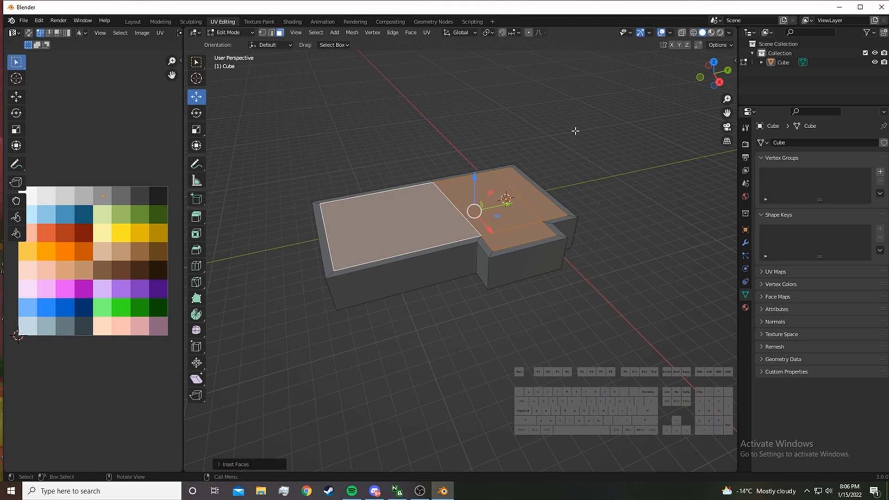
key(e)
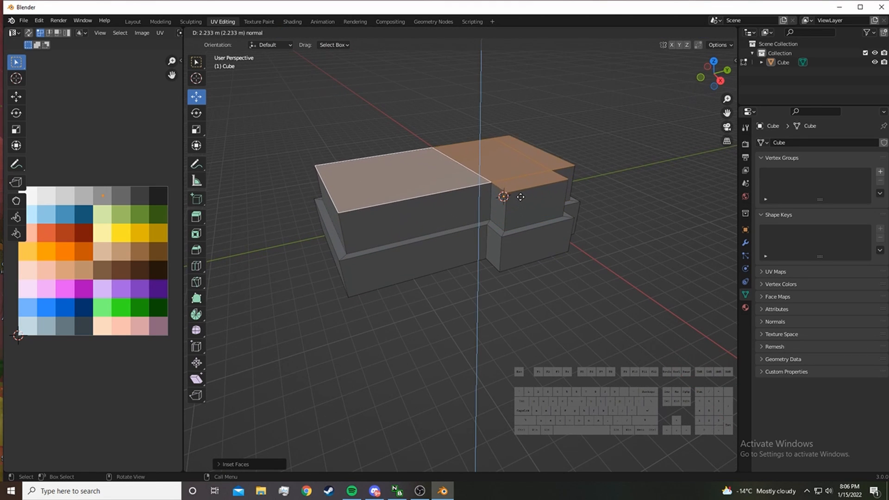
click(523, 173)
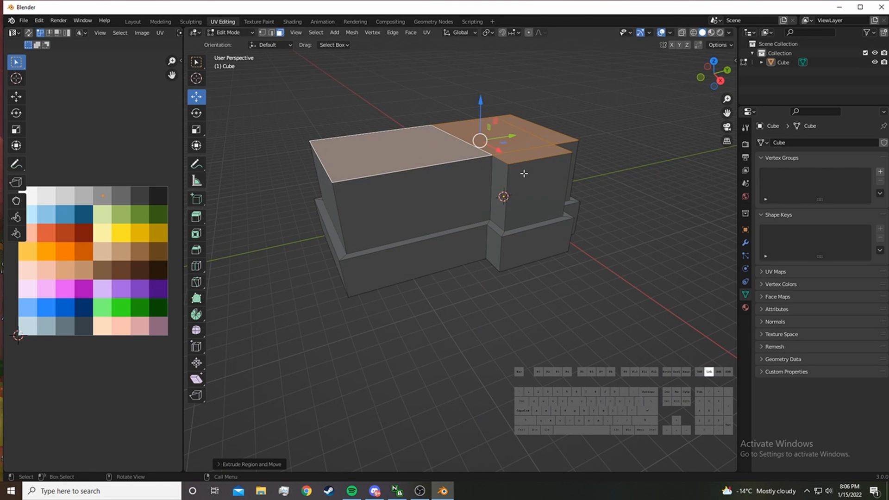
Add the upper wall faces to the top-face selection and move their UVs onto the pale yellow swatch
shift+click(540, 189)
shift+click(495, 183)
mouse_move(464, 178)
middle_down()
mouse_move(494, 189)
mouse_move(470, 184)
mouse_move(530, 173)
mouse_move(449, 147)
mouse_move(460, 182)
middle_up()
shift+click(410, 143)
shift+click(402, 192)
middle_drag(395, 191, 145, 260)
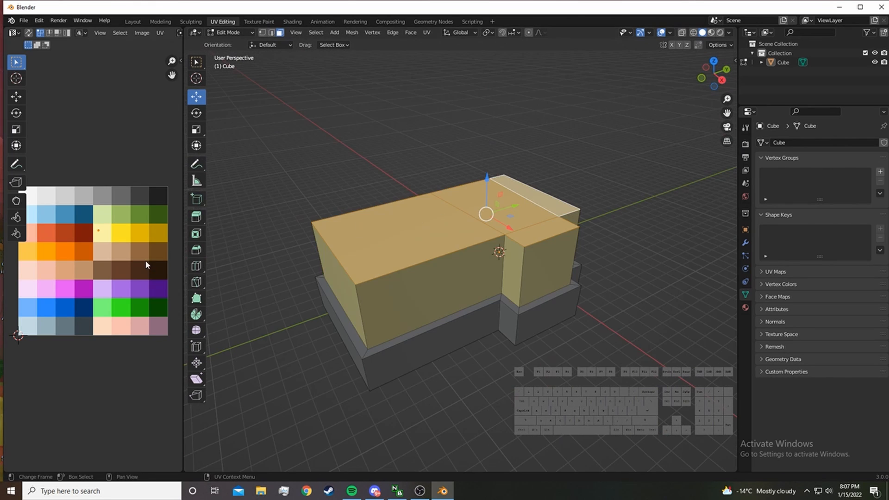
Move the top faces' UVs onto the slate-grey swatch and inset the faces slightly
key(g)
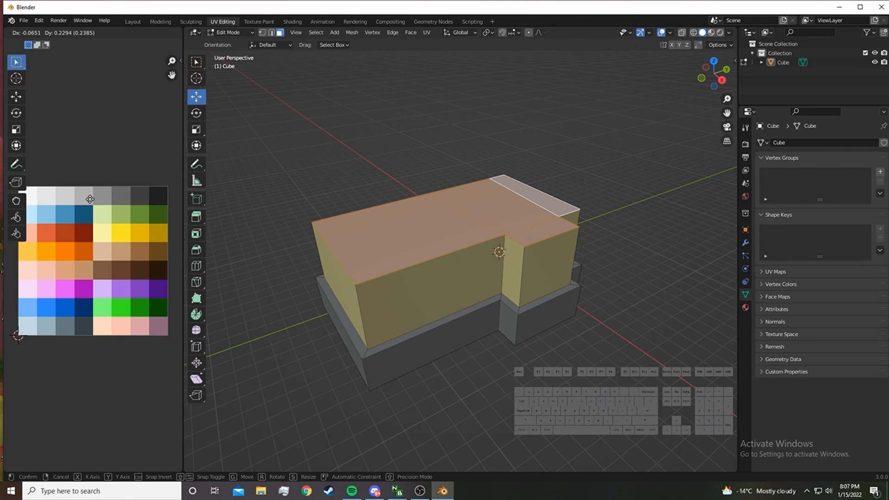
click(48, 329)
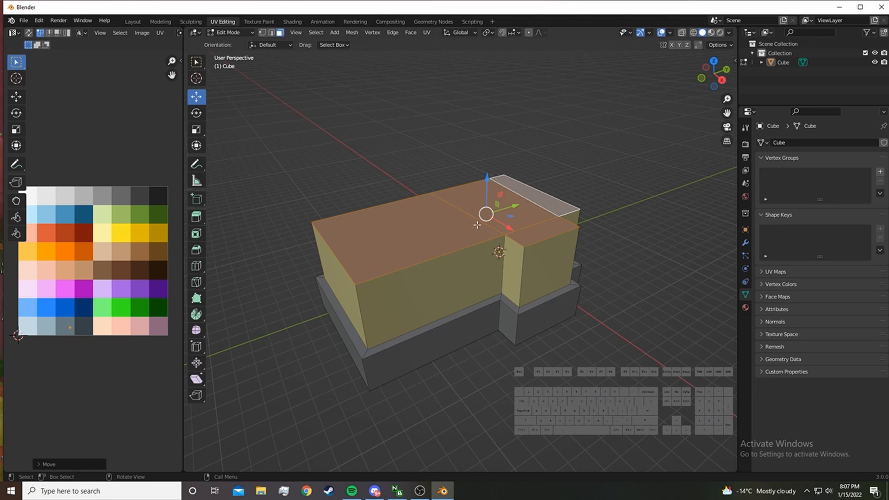
key(i)
click(577, 179)
Scale the inset top faces up by about 1.05 and extrude them upward about 0.44 m to form overhanging eaves
key(s)
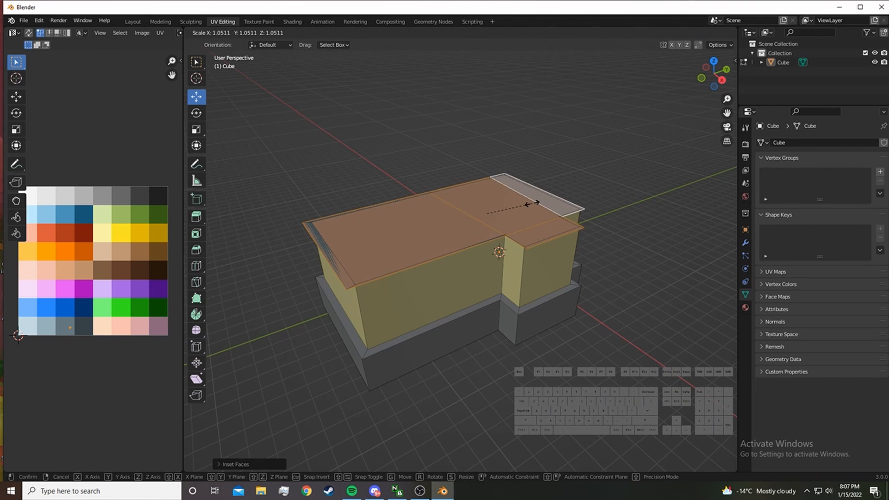
click(532, 204)
key(i)
right_click(504, 238)
key(e)
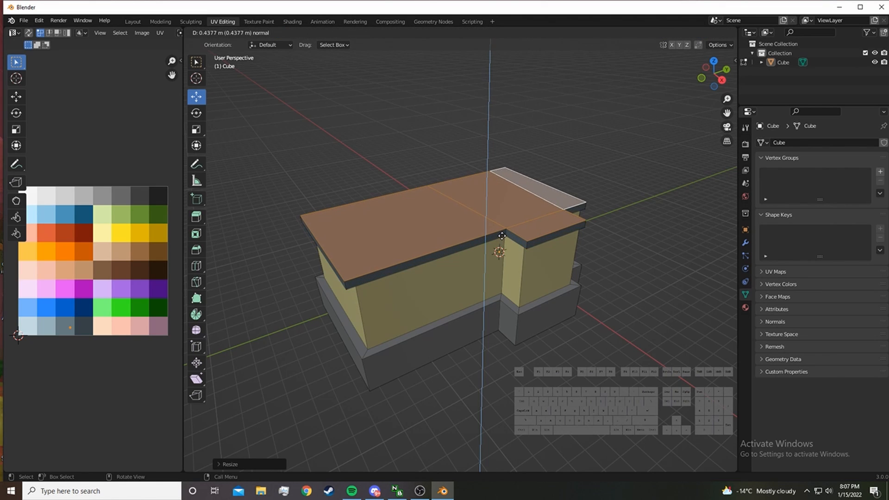
click(502, 236)
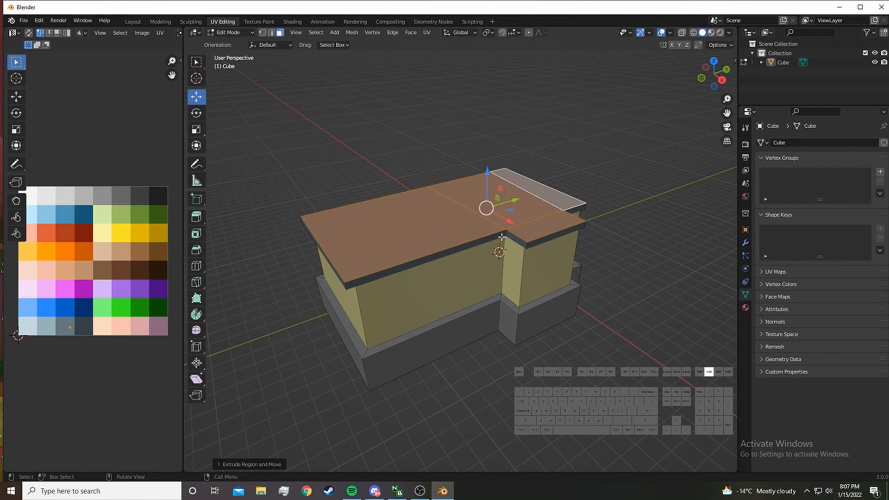
Inset the roof's top faces by about 0.75 m and raise them to slope the surrounding roof edges
middle_drag(509, 265, 495, 269)
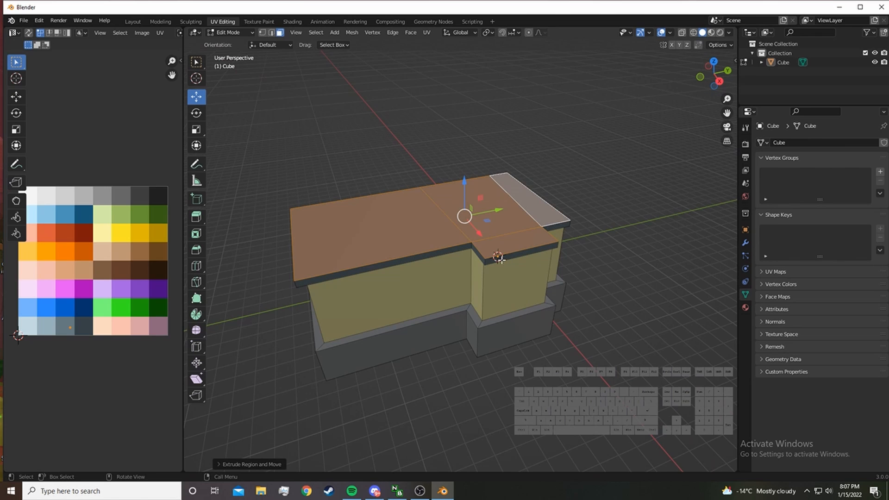
key(i)
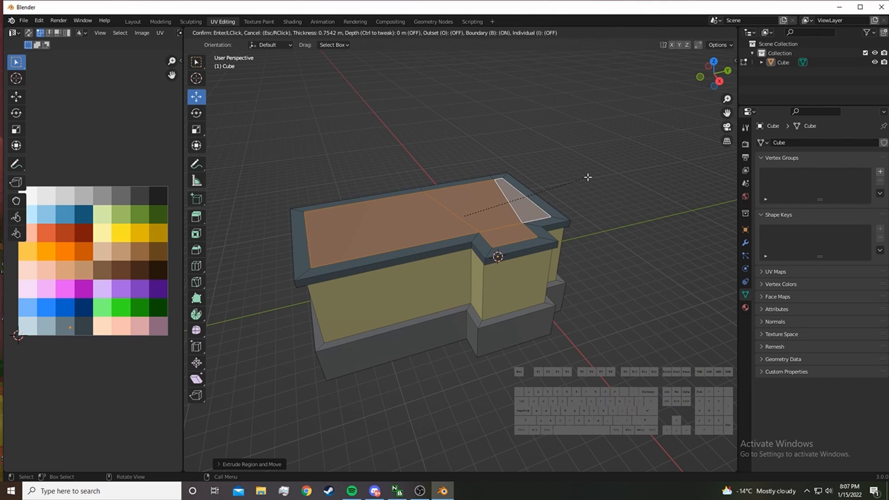
click(587, 178)
drag(465, 178, 465, 169)
mouse_move(464, 169)
middle_down()
mouse_move(532, 190)
mouse_move(477, 157)
middle_up()
drag(426, 127, 424, 124)
middle_drag(535, 145, 443, 164)
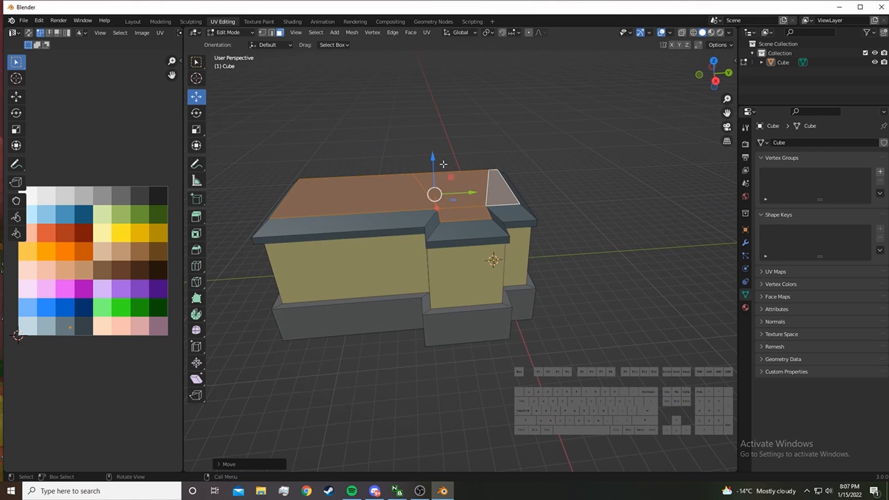
drag(434, 158, 434, 161)
middle_drag(541, 178, 588, 204)
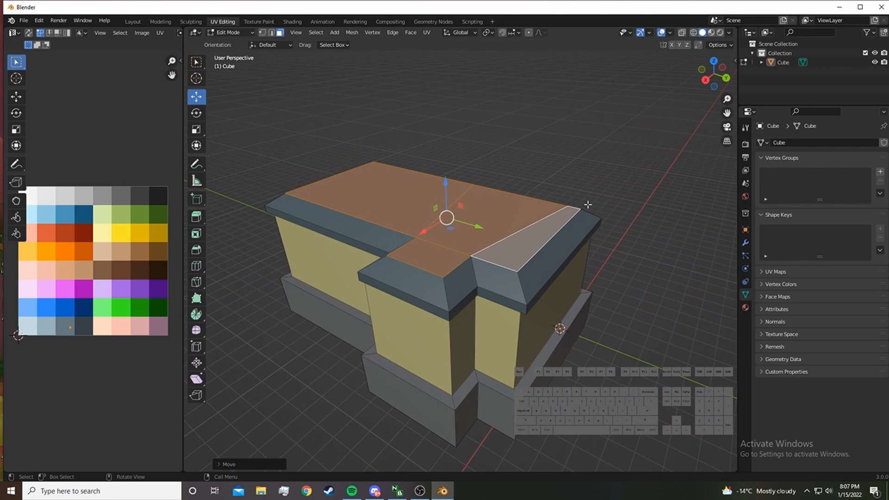
click(629, 178)
Dissolve the leftover edges that divide the flat top of the roof
middle_drag(508, 248, 545, 258)
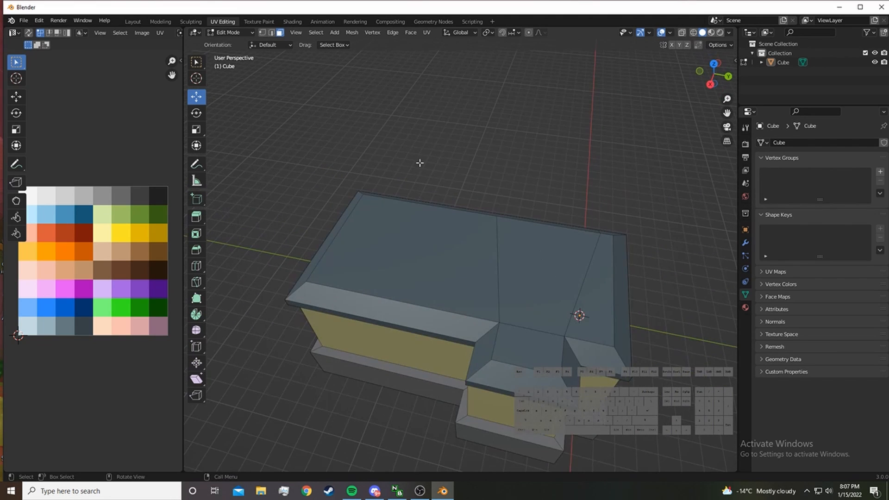
click(583, 280)
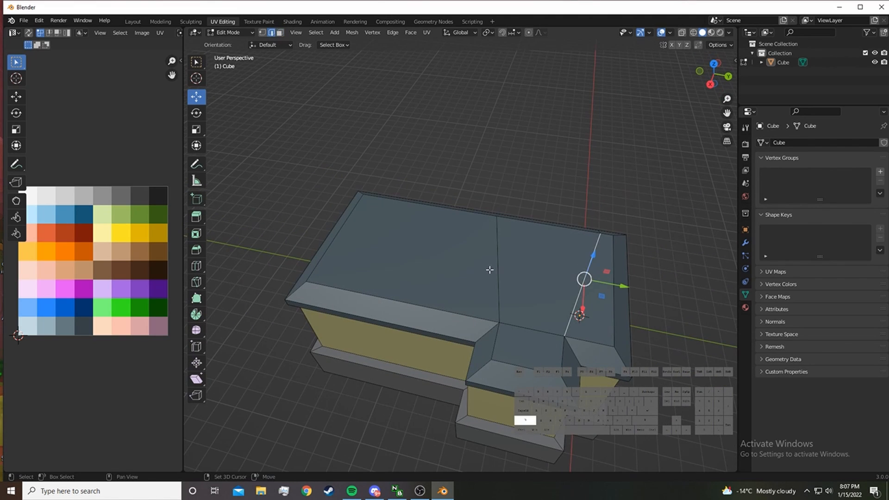
shift+click(496, 271)
right_click(525, 440)
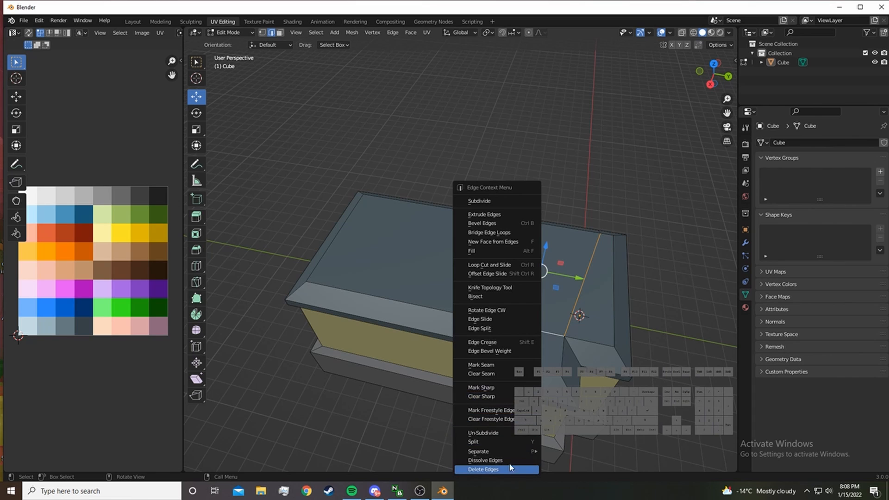
click(509, 464)
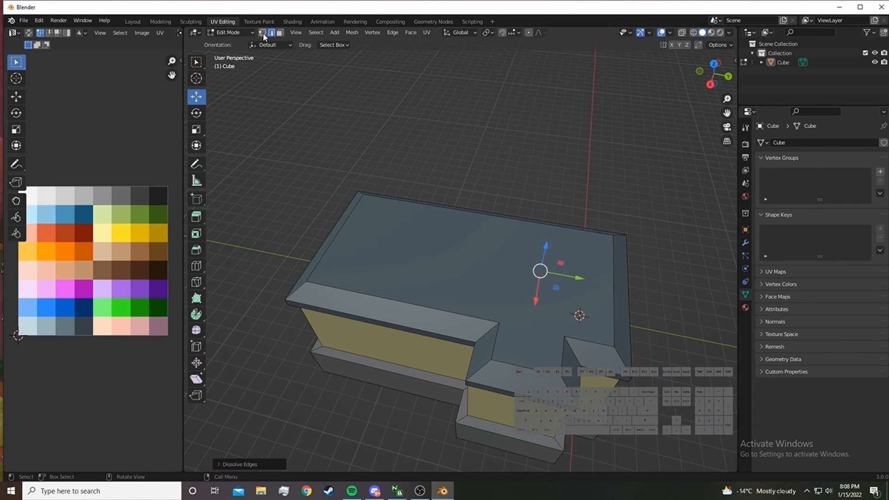
Add a lengthwise loop cut through the middle of the house and another through the middle of the front extension
click(197, 265)
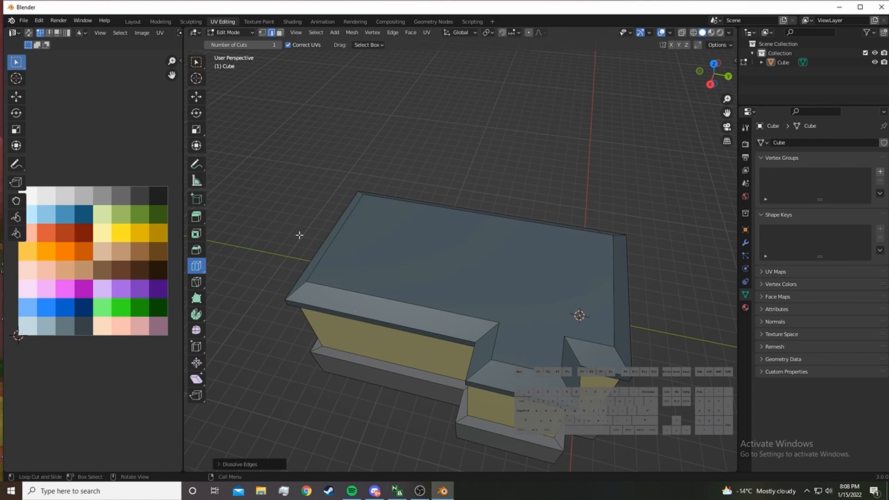
middle_drag(298, 236, 398, 234)
click(532, 224)
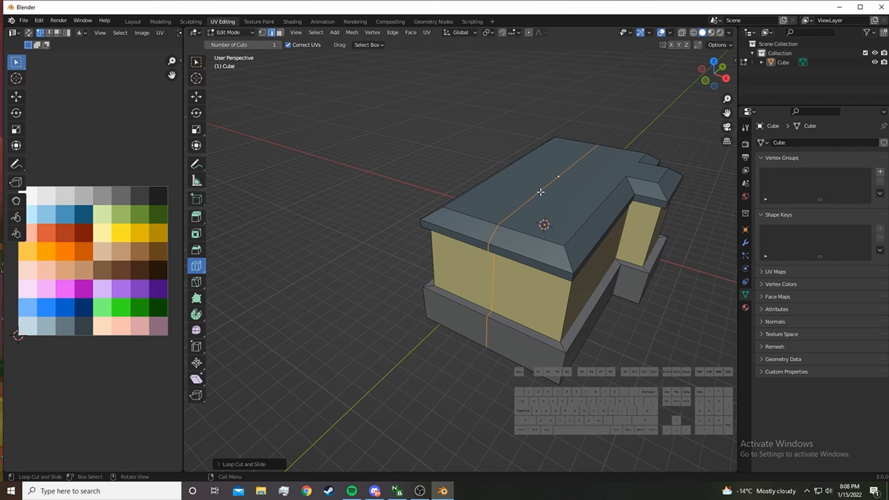
middle_drag(614, 209, 540, 299)
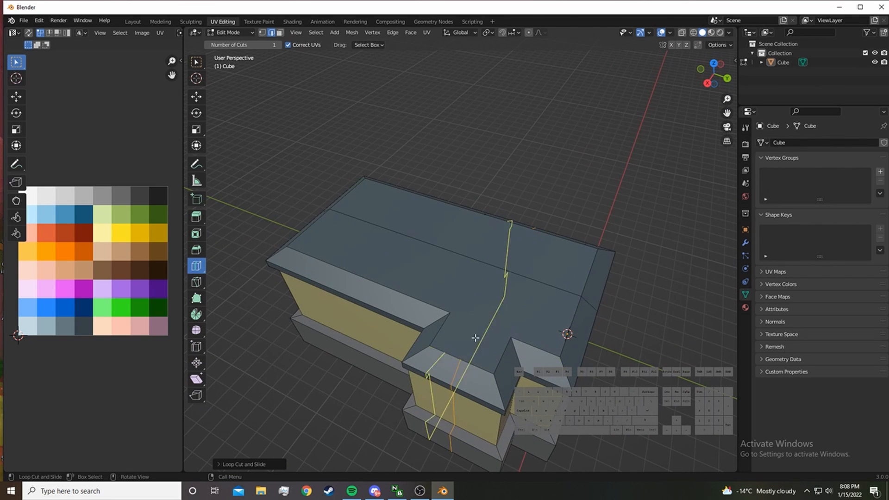
Knife-cut an edge across the roof top from the front extension's centre cut to the roof's back edge
click(200, 101)
key(k)
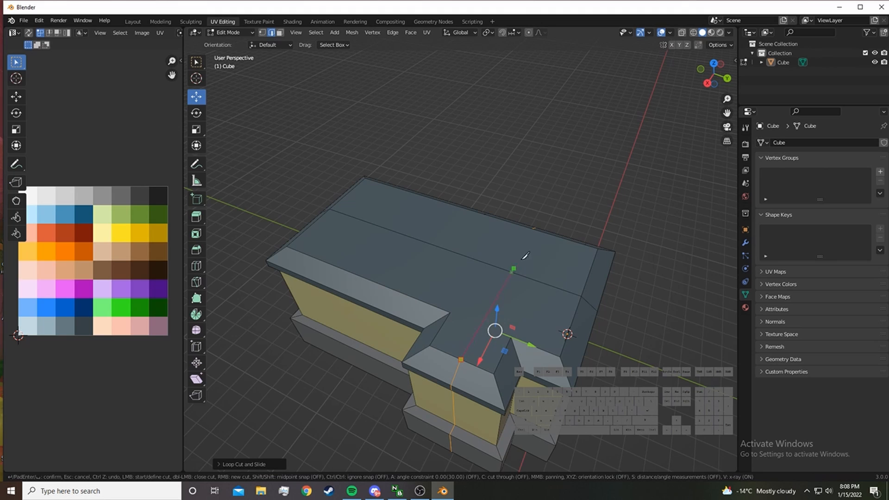
click(533, 227)
key(Return)
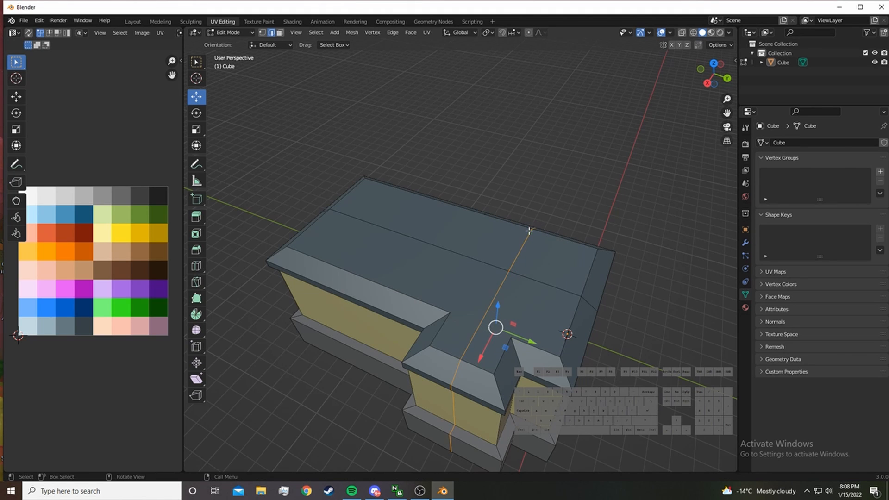
Raise the lengthwise centre edges of the roof top along Z to form a pitched ridge
middle_drag(533, 288, 478, 259)
key(g)
key(z)
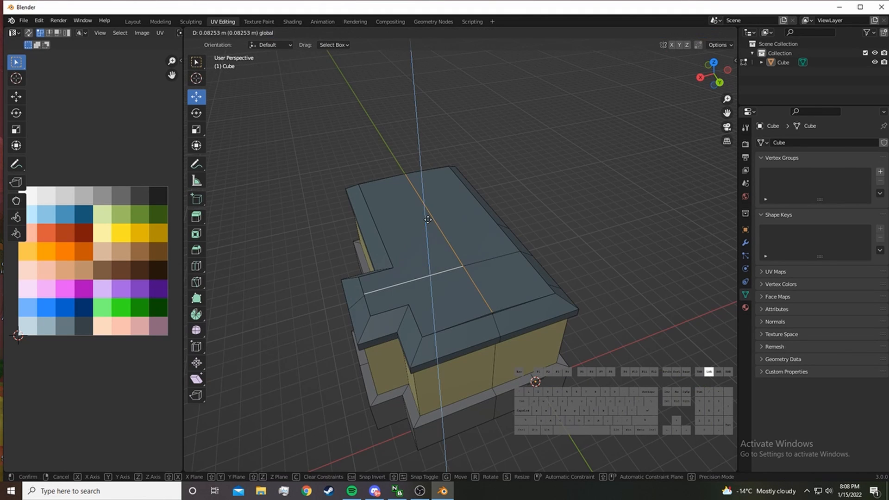
click(428, 211)
middle_drag(428, 210, 514, 158)
drag(474, 138, 473, 144)
middle_drag(466, 195, 486, 175)
drag(438, 153, 434, 138)
click(553, 174)
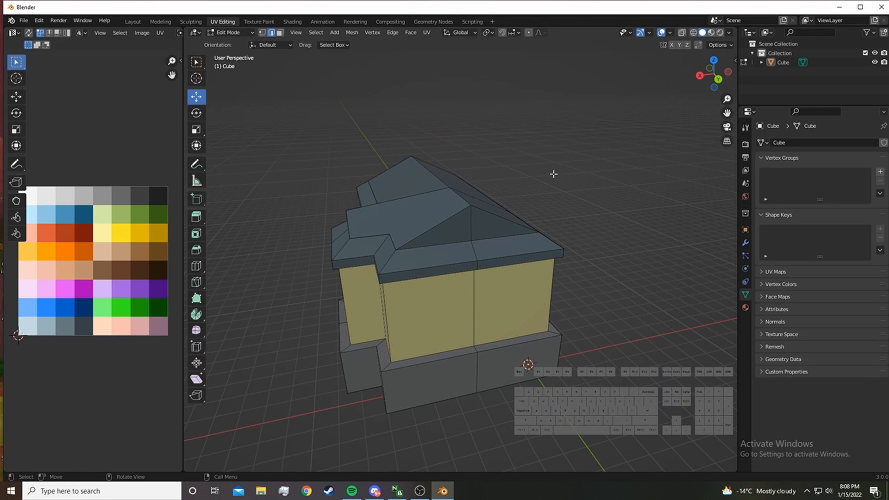
scroll(528, 200, up, 3)
scroll(520, 195, up, 4)
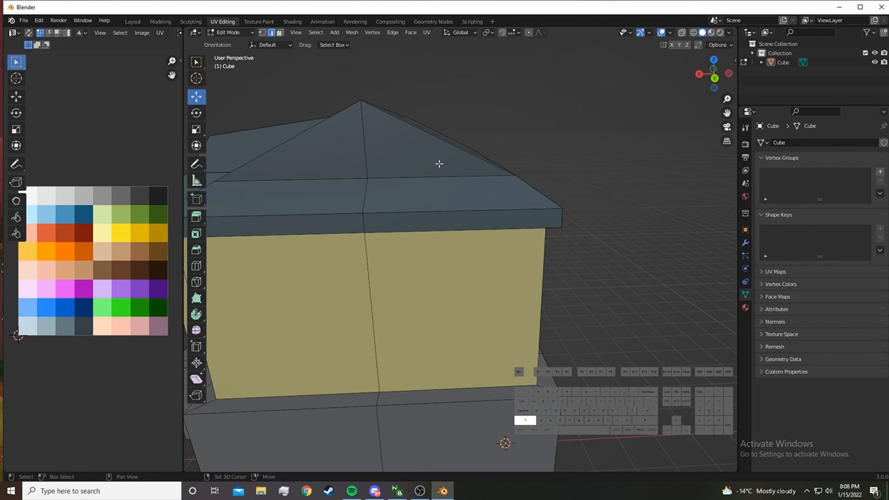
scroll(438, 163, down, 4)
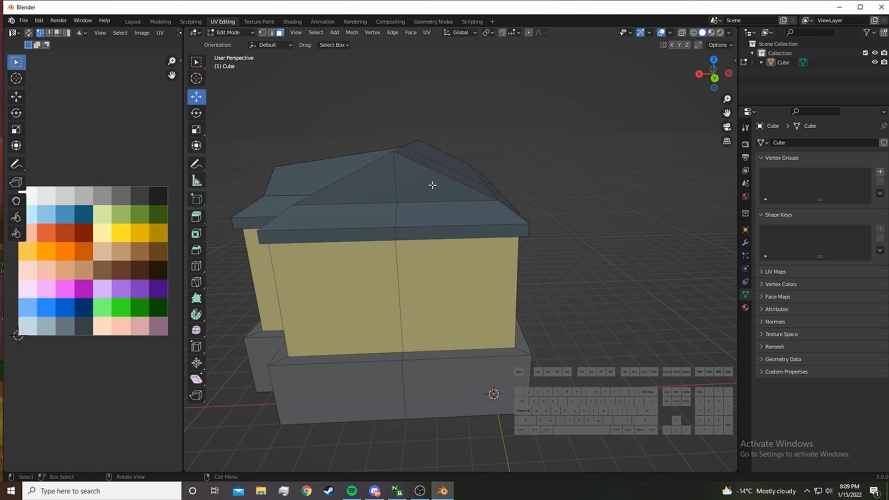
middle_drag(458, 190, 485, 201)
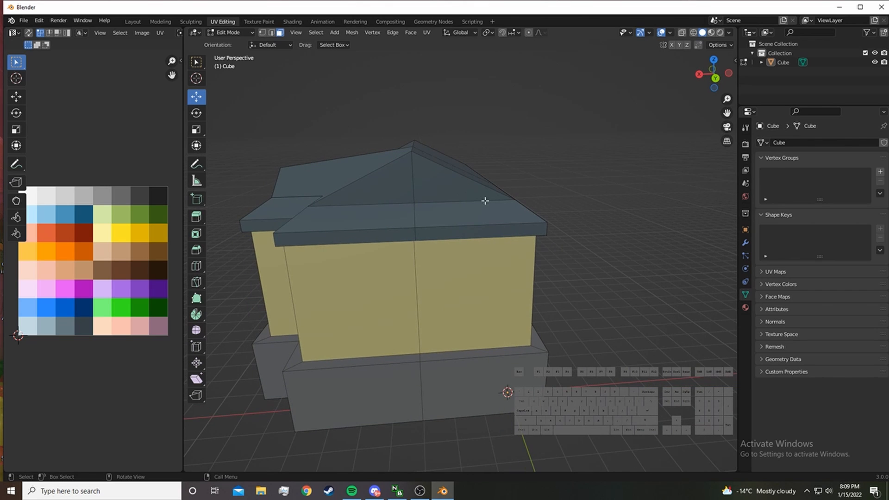
click(452, 196)
shift+click(378, 190)
key(i)
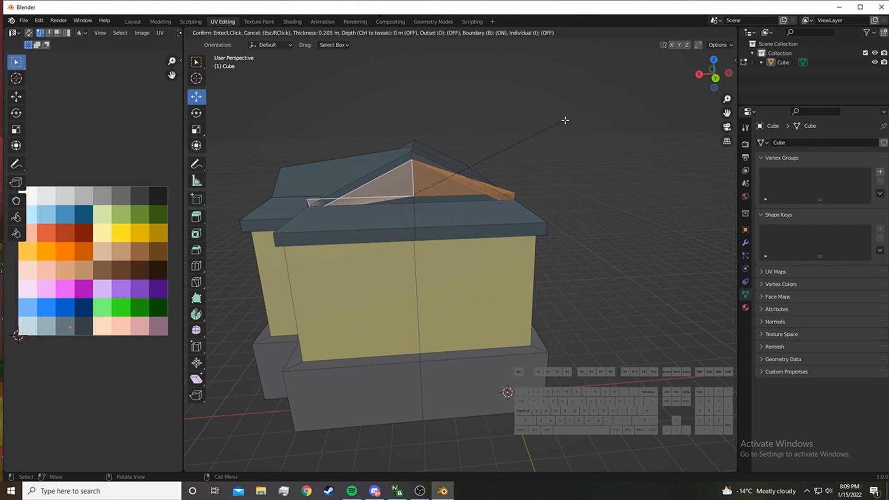
key(Escape)
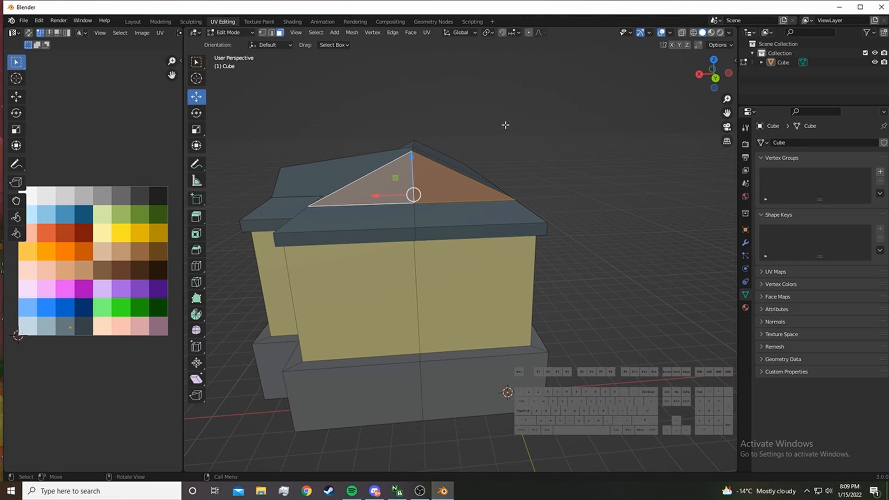
key(ctrl+z)
click(526, 139)
Knife-cut a smaller triangle into the triangular gable face at each end of the main roof
key(k)
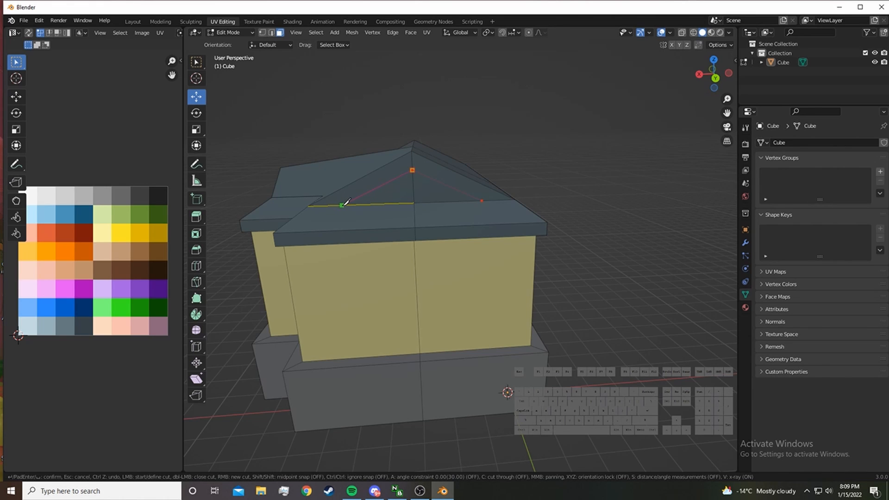
key(Return)
scroll(440, 187, down, 2)
Select the inner triangle faces on both gable ends and extrude them inward along their normals
middle_drag(441, 187, 375, 222)
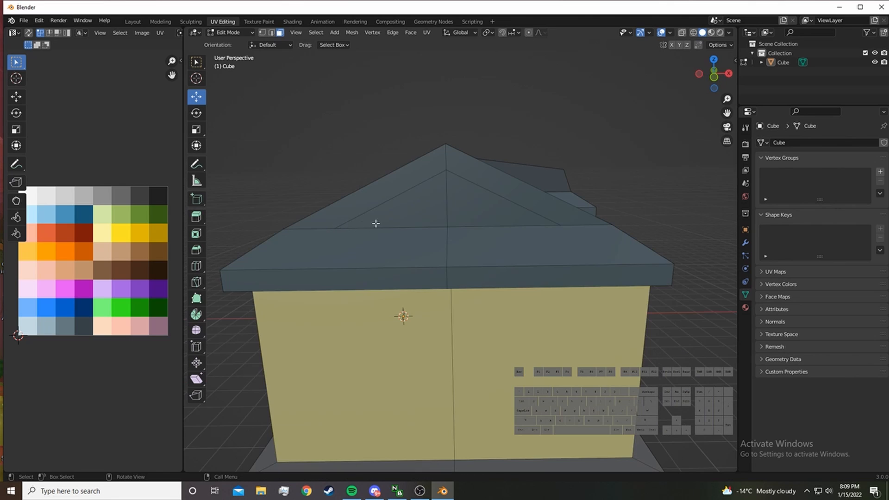
click(377, 221)
shift+click(471, 206)
scroll(505, 197, down, 1)
middle_drag(504, 197, 409, 203)
shift+click(448, 217)
shift+click(458, 216)
middle_drag(532, 204, 423, 206)
shift+click(456, 173)
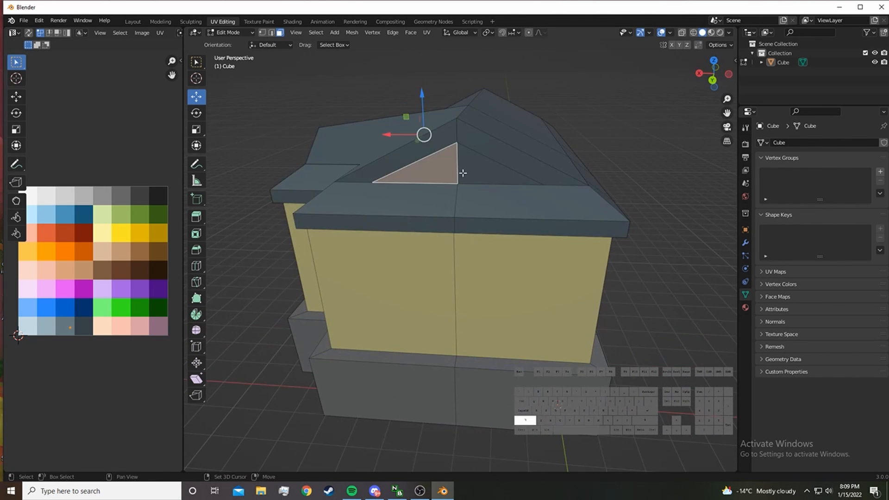
shift+click(491, 172)
right_click(552, 136)
click(547, 158)
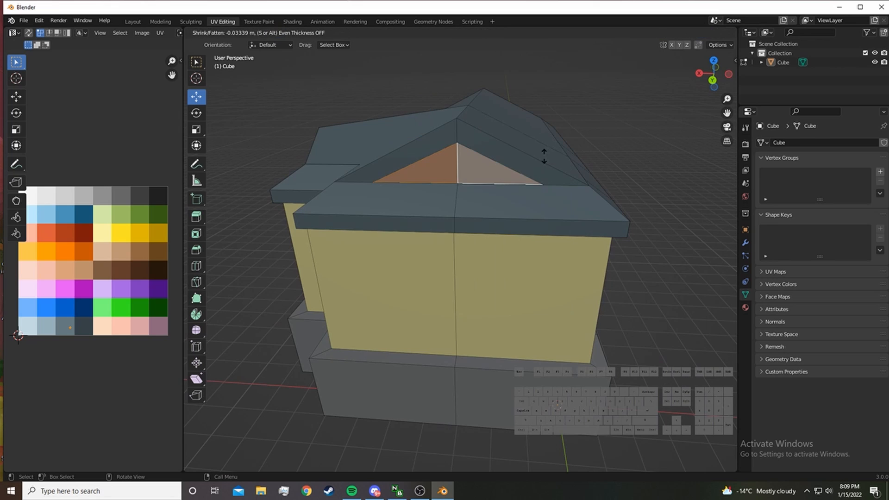
click(534, 159)
Move the recessed gable triangles' UVs onto the pale yellow swatch
middle_drag(534, 158, 412, 202)
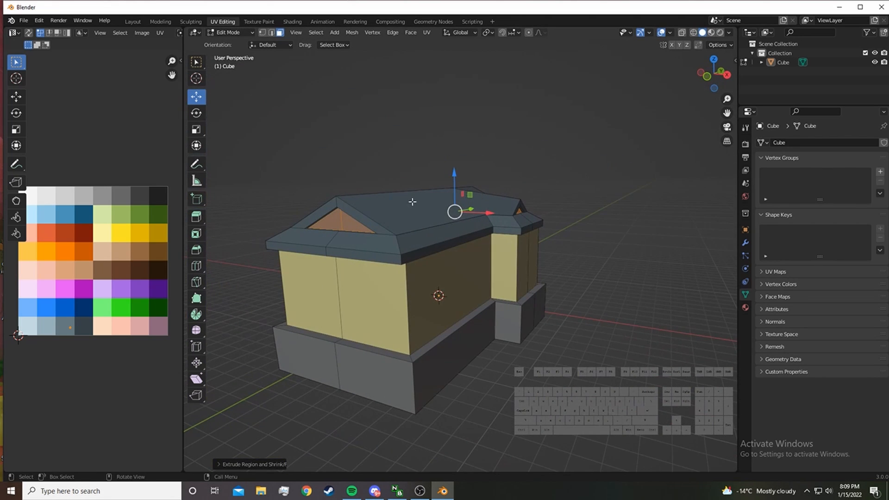
key(g)
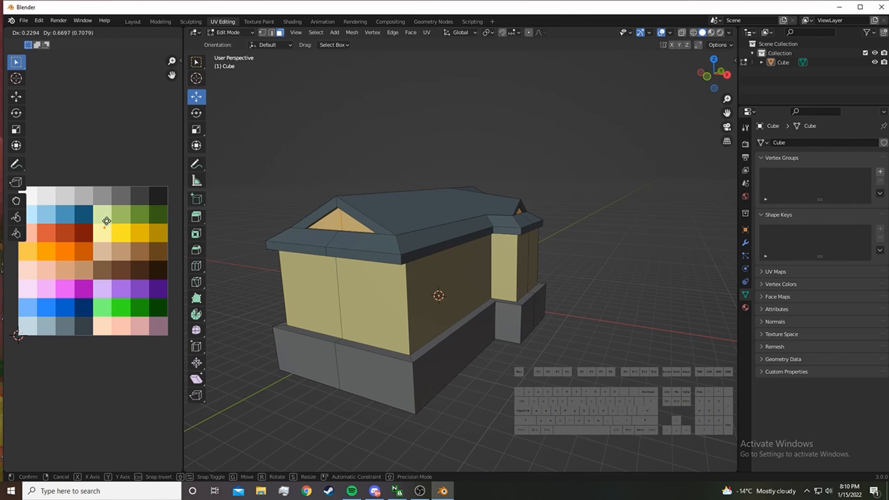
click(108, 226)
scroll(489, 386, down, 2)
middle_drag(489, 387, 491, 352)
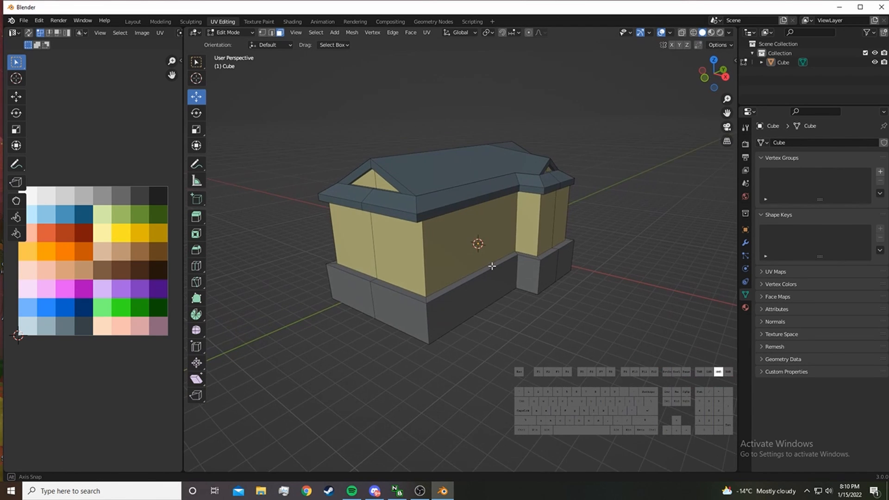
middle_drag(492, 266, 546, 273)
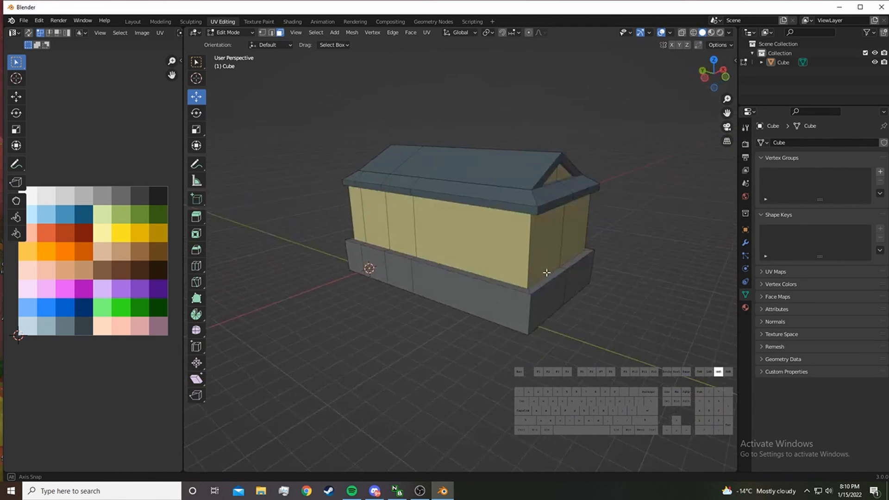
Add a cube to the mesh and place it beside the foundation near the corner of the house's long side
middle_drag(383, 77, 366, 70)
key(shift+a)
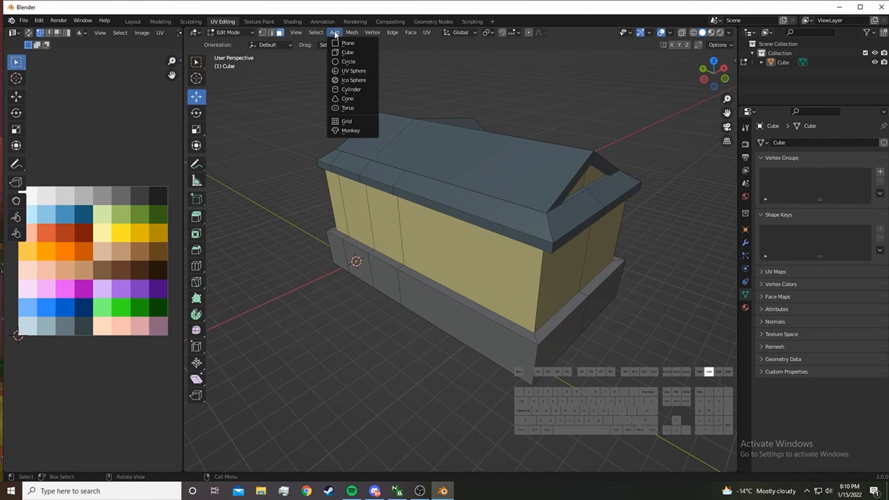
click(354, 59)
scroll(397, 254, down, 1)
key(g)
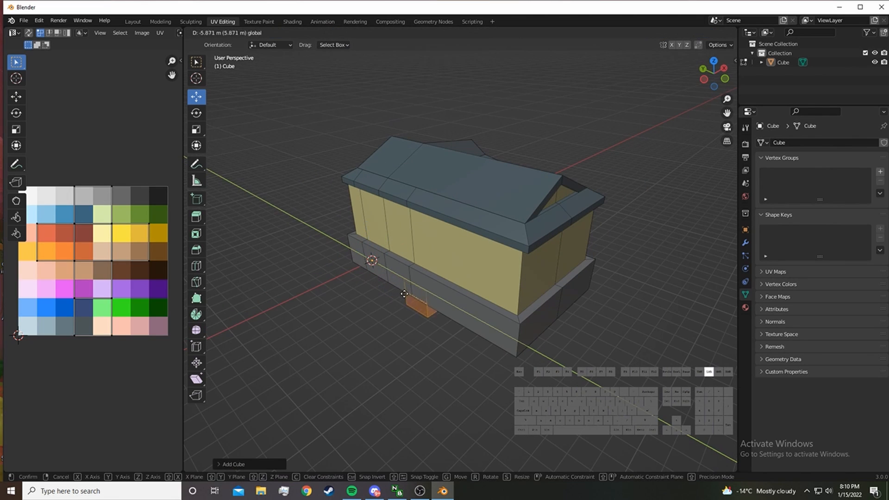
click(492, 323)
key(g)
click(489, 324)
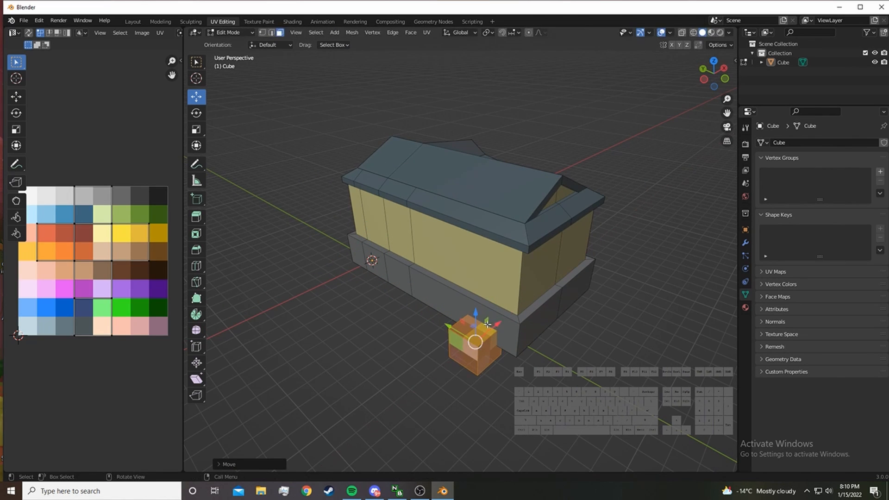
drag(476, 317, 476, 295)
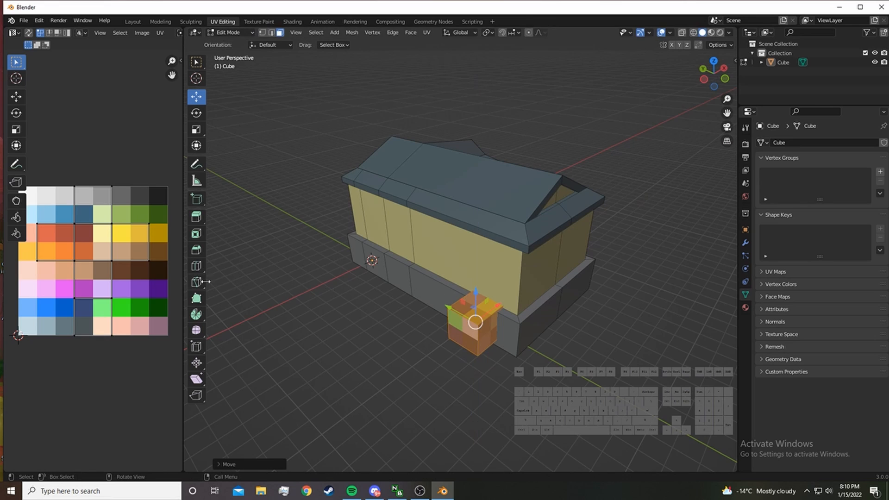
Shrink the new cube's UVs to a tiny spot and move them onto the light grey swatch in the palette's first row
scroll(150, 326, down, 2)
drag(150, 328, 41, 165)
key(s)
click(96, 245)
key(s)
click(98, 247)
key(s)
click(131, 200)
key(g)
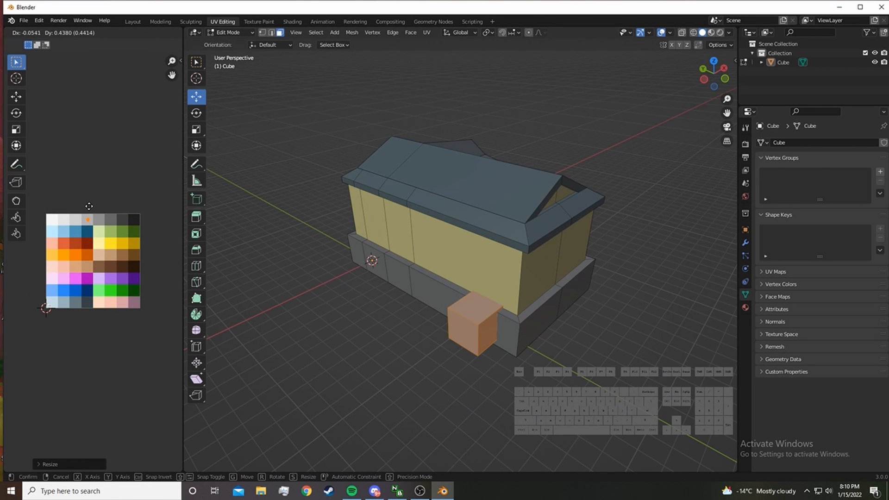
click(88, 206)
key(g)
click(85, 206)
scroll(403, 323, up, 2)
Lower the grey cube along Z and shift it against the foundation of the house's long wall
middle_drag(404, 322, 456, 306)
scroll(478, 295, up, 2)
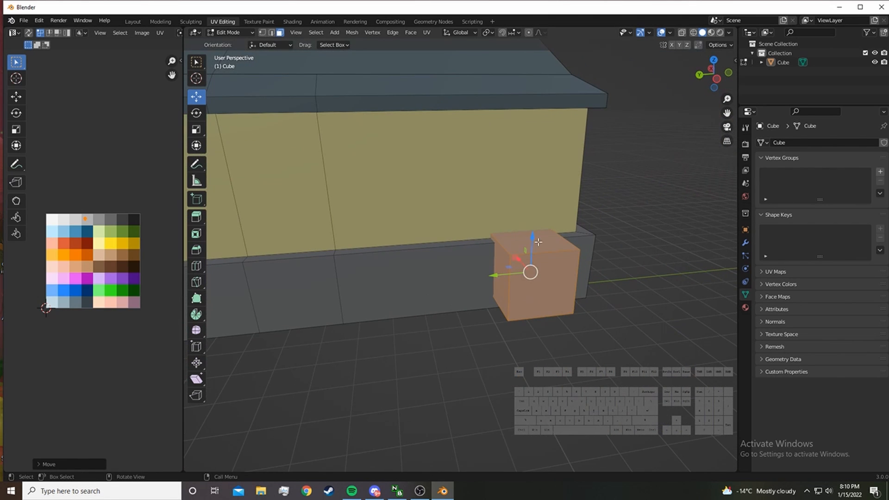
drag(538, 241, 536, 260)
middle_drag(536, 259, 541, 281)
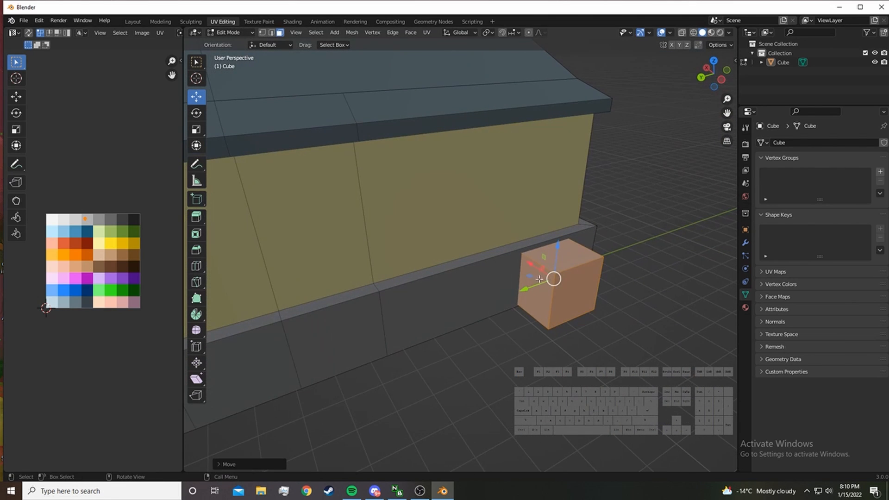
drag(536, 267, 549, 245)
Widen the grey block along Y by pulling out its end face, and raise its top face along Z
click(532, 304)
middle_drag(533, 304, 514, 301)
drag(465, 299, 415, 304)
click(464, 275)
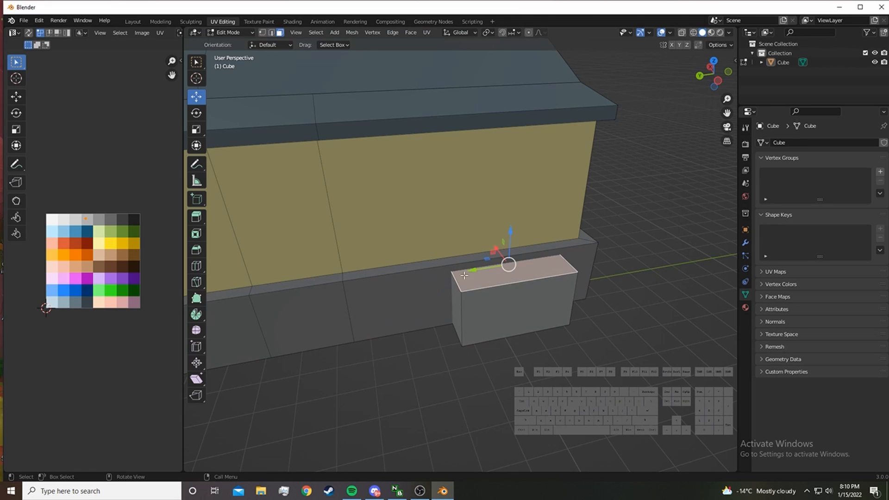
drag(516, 234, 511, 218)
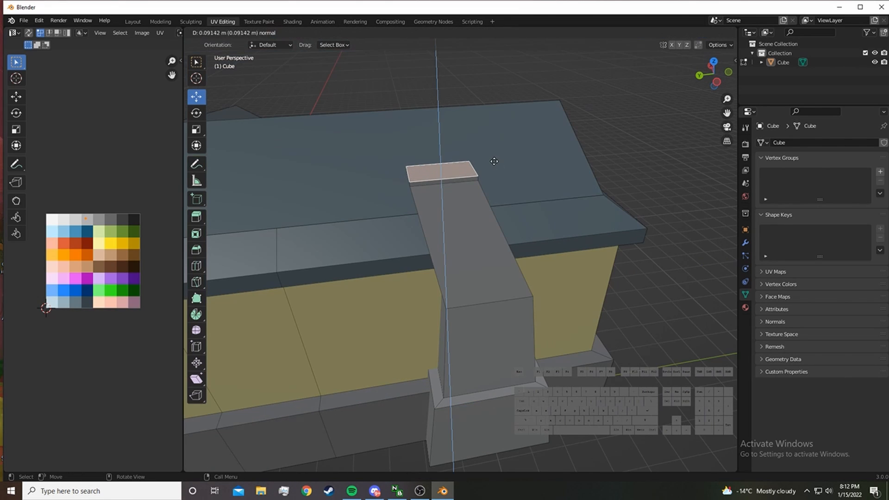
drag(491, 163, 486, 162)
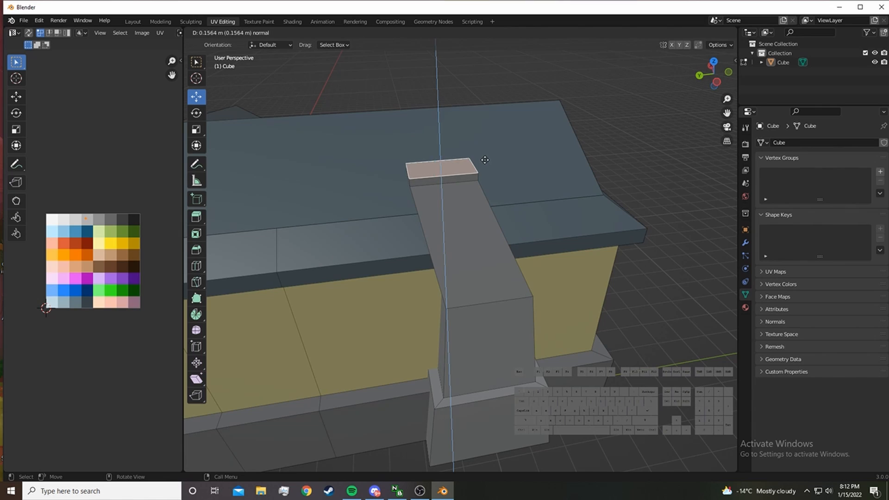
right_click(484, 160)
key(s)
right_click(480, 160)
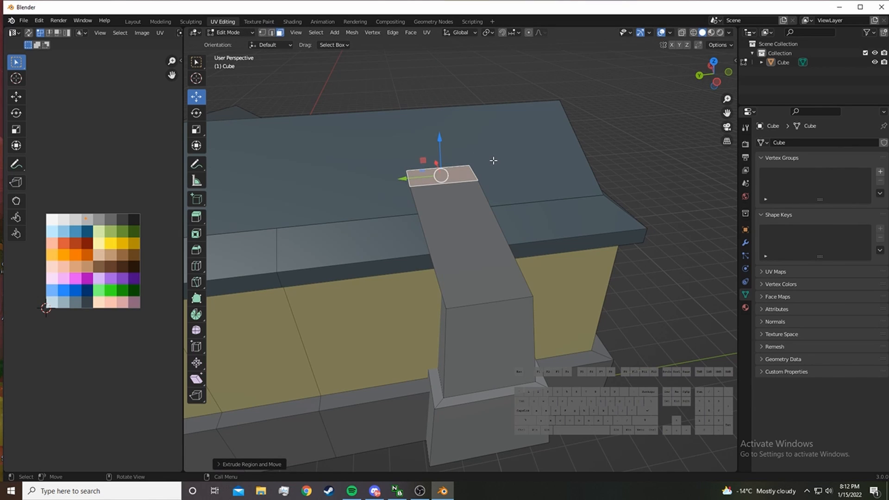
key(e)
right_click(525, 131)
key(s)
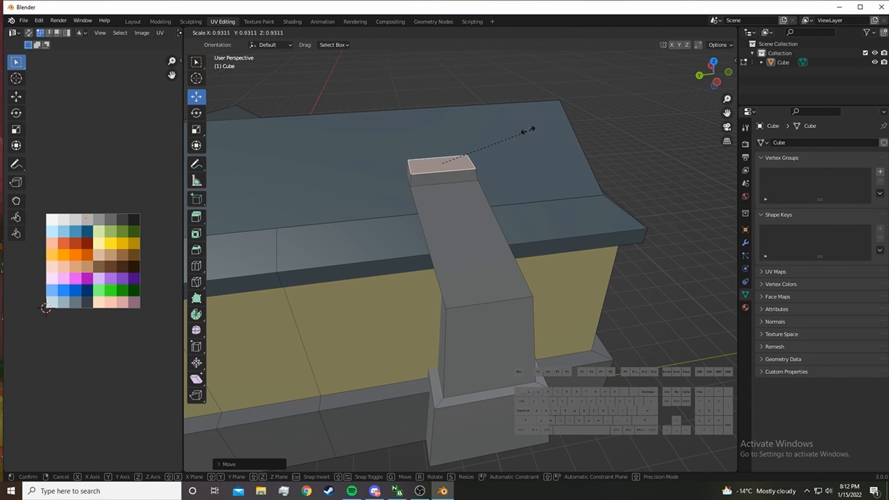
click(515, 131)
drag(398, 167, 396, 167)
key(ctrl+z)
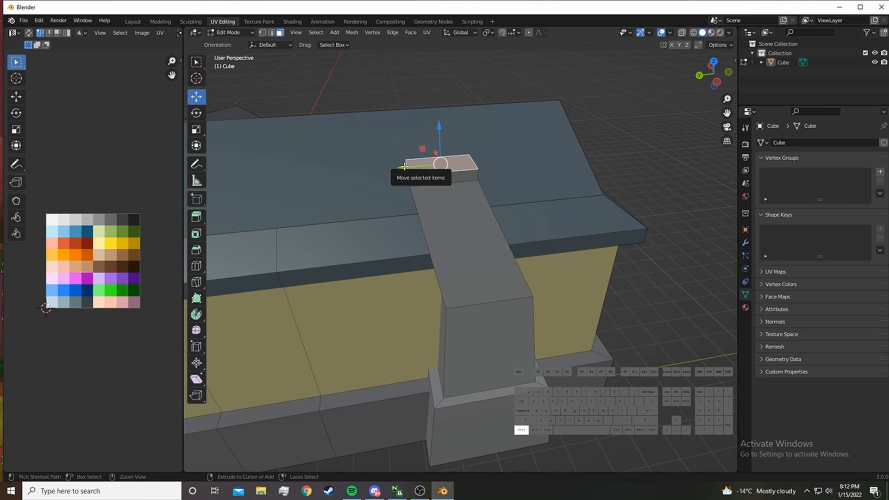
Extrude the chimney's top face slightly upward, inset it, and extrude the inner face up as a narrower tier
key(e)
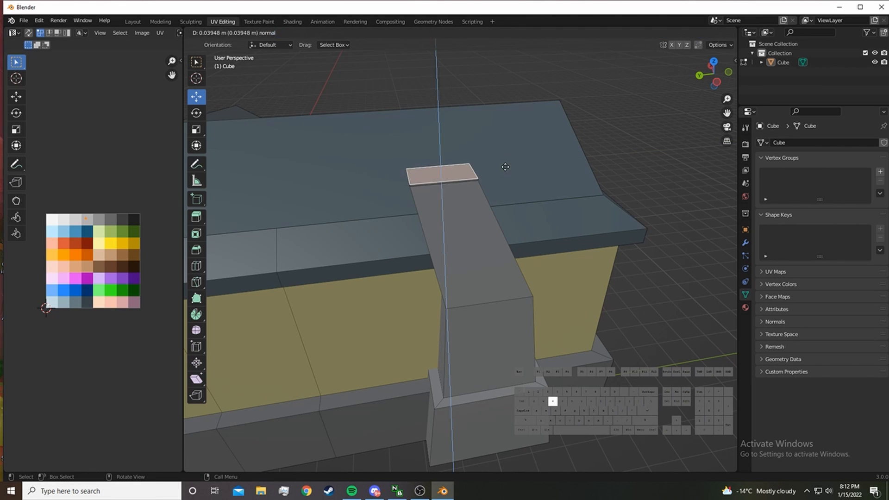
click(507, 162)
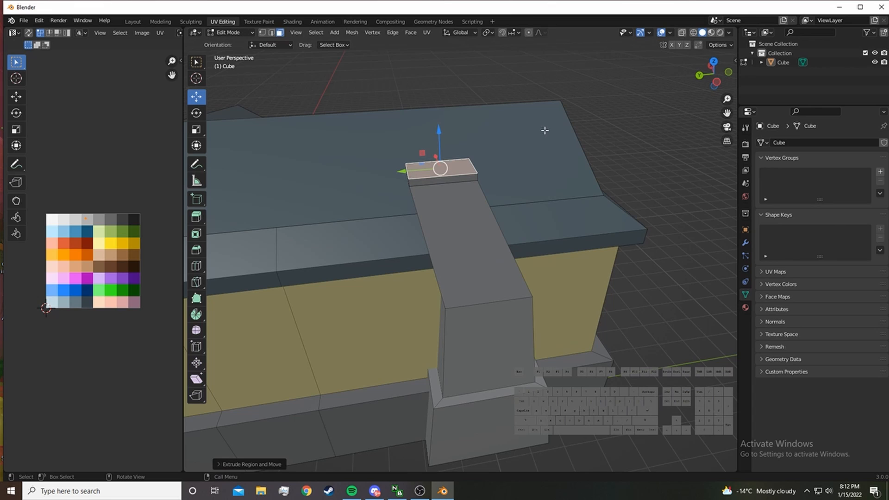
key(i)
click(468, 153)
key(e)
click(468, 145)
Inset the chimney's narrow top face, scale it, and extrude it to finish the chimney opening
key(i)
click(503, 128)
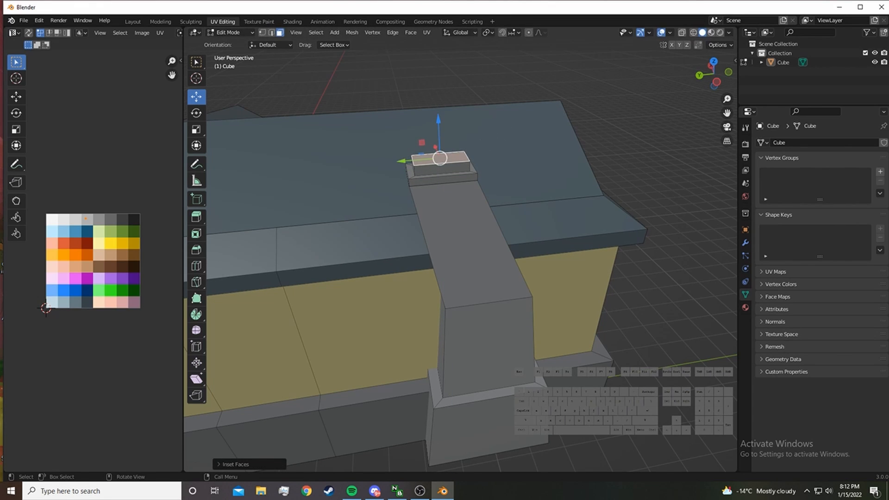
key(s)
click(491, 138)
key(e)
click(481, 138)
middle_drag(481, 138, 416, 147)
scroll(442, 148, down, 4)
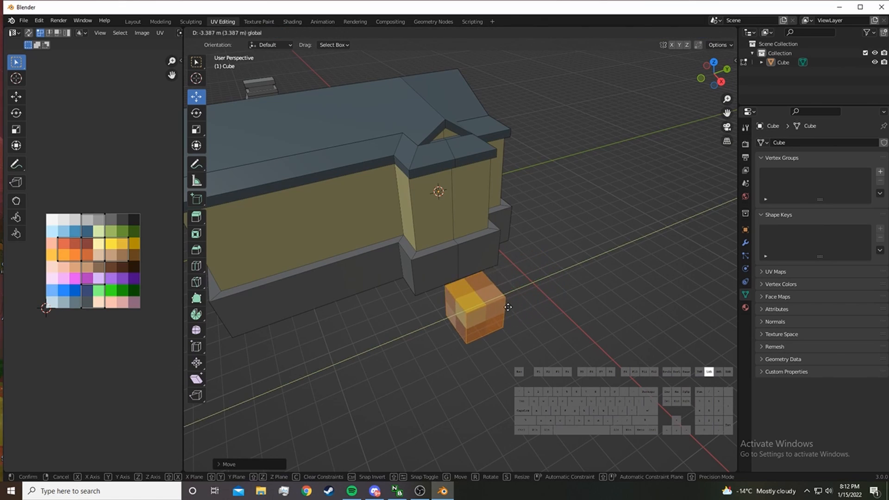
Move the newly added cube in front of the base of the house's projecting gabled wing
drag(508, 307, 474, 237)
scroll(326, 210, down, 1)
scroll(153, 301, up, 1)
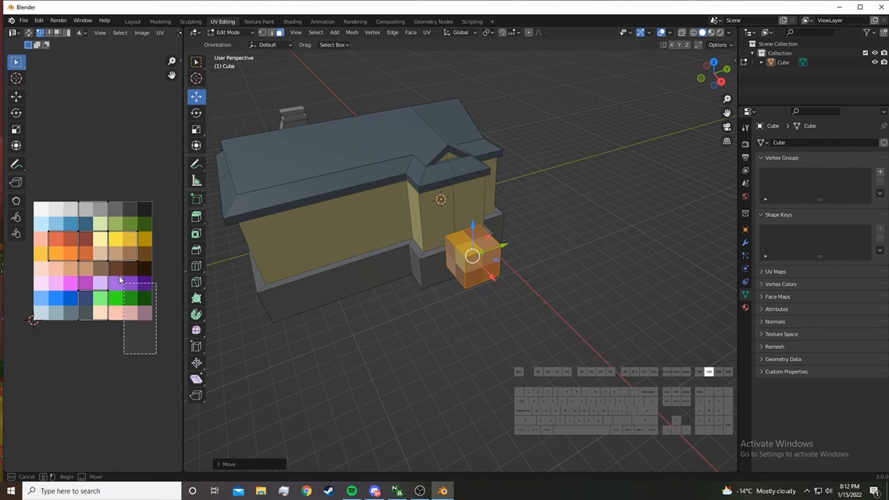
Collapse all of the new cube's UVs to a single point and move them onto the brown swatch
key(a)
key(s)
key(0)
key(Return)
key(g)
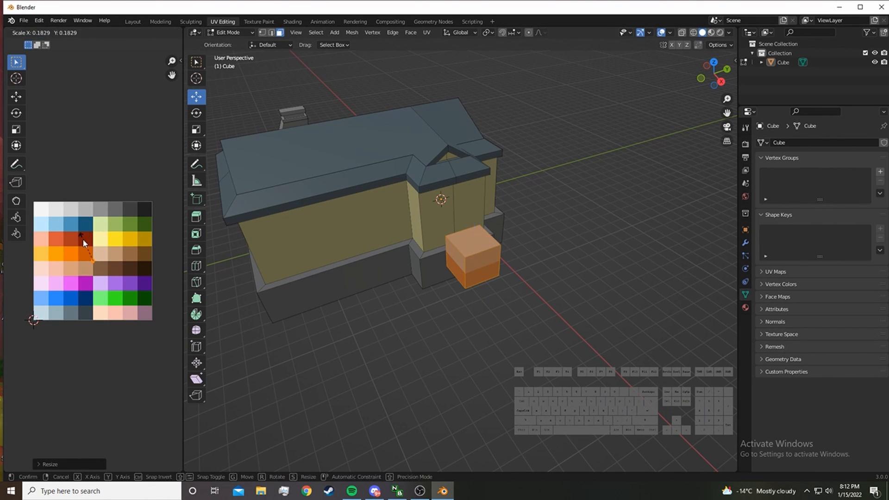
click(128, 210)
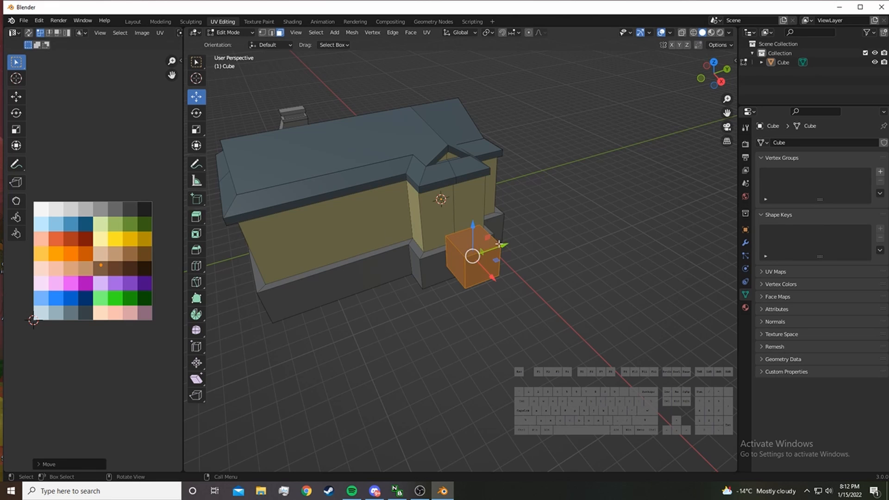
Thin the brown cube by lowering its top face and moving its outer face inward along X
scroll(477, 250, up, 1)
click(469, 248)
drag(479, 202, 481, 232)
scroll(490, 278, up, 2)
click(499, 295)
scroll(505, 301, up, 1)
drag(533, 335, 494, 293)
click(456, 260)
drag(470, 221, 469, 227)
Pull the thin block's end face out along Y to make a plank as long as the projecting wing's width
click(434, 276)
drag(470, 267, 346, 303)
scroll(393, 282, down, 5)
middle_drag(410, 280, 412, 255)
scroll(412, 254, up, 2)
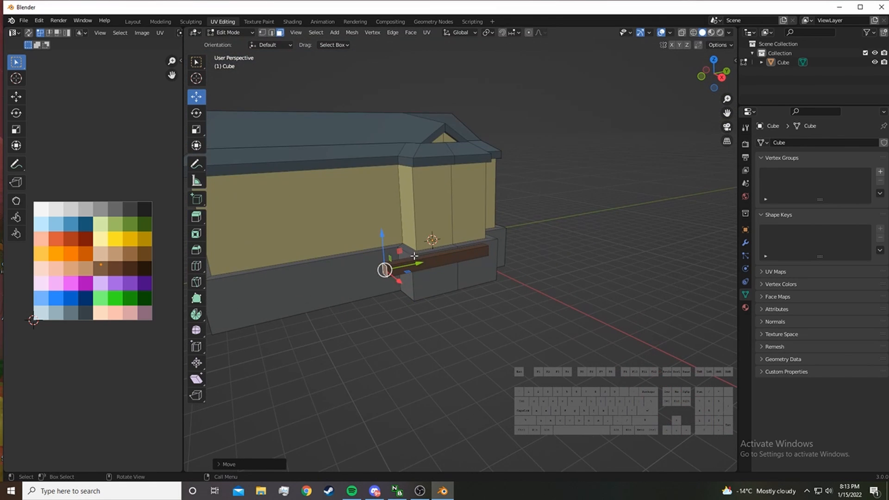
scroll(465, 257, up, 2)
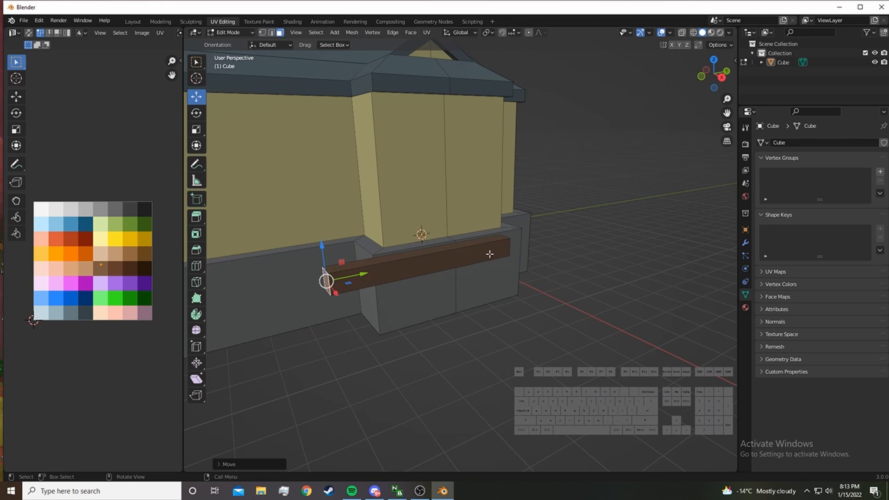
Select the whole plank using X-ray, then centre it on the projecting wing's front wall and raise it above the foundation
middle_drag(487, 254, 609, 220)
key(alt+z)
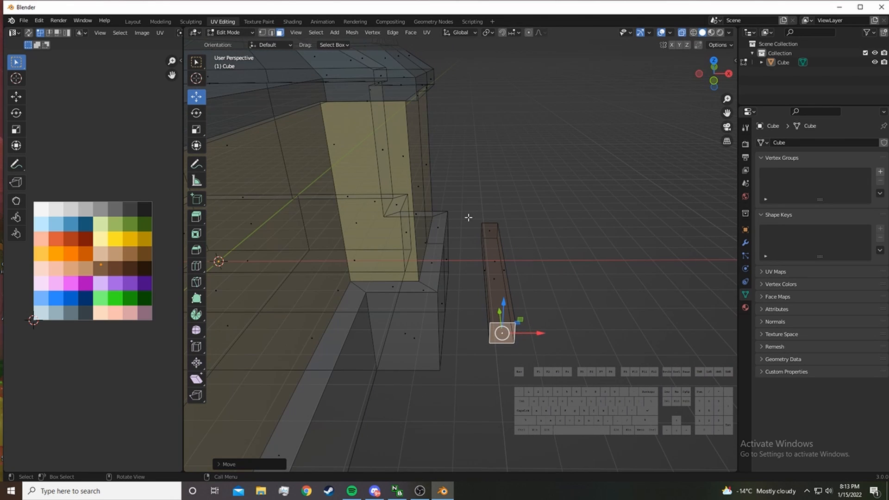
drag(468, 215, 536, 357)
click(682, 33)
middle_drag(592, 129, 470, 139)
drag(448, 269, 527, 251)
drag(491, 288, 475, 246)
drag(466, 193, 468, 165)
middle_drag(536, 171, 551, 215)
scroll(532, 155, down, 2)
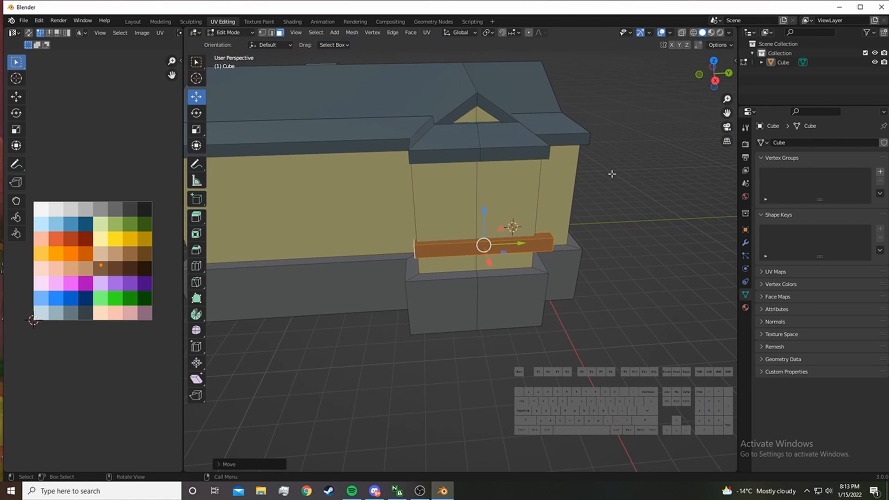
Scale the plank down along Z and uniformly so it is narrower than the projecting wing's front wall
key(s)
key(x)
key(z)
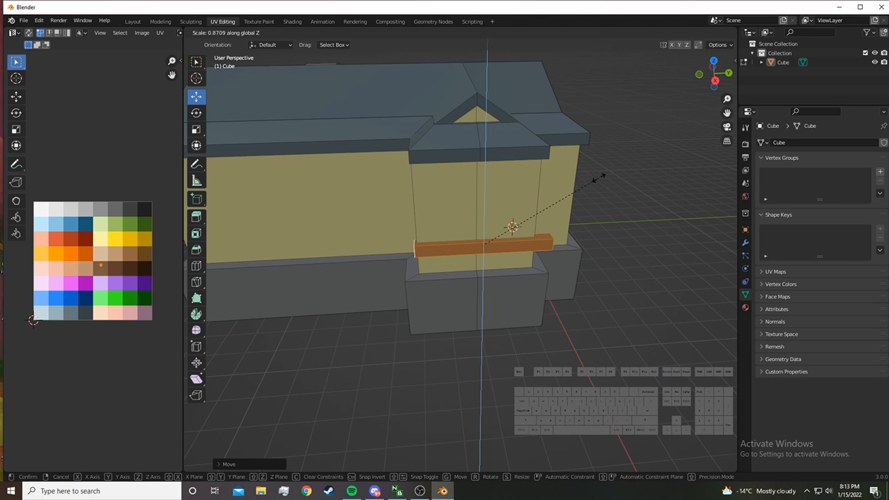
click(588, 191)
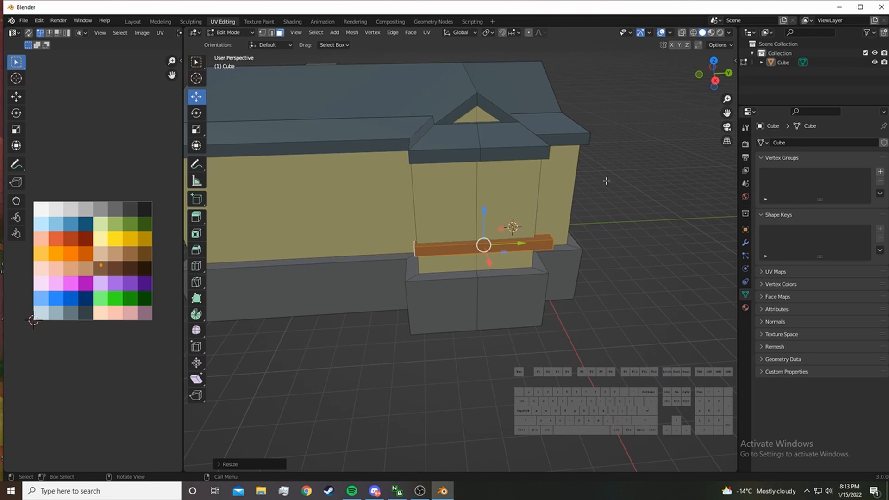
key(s)
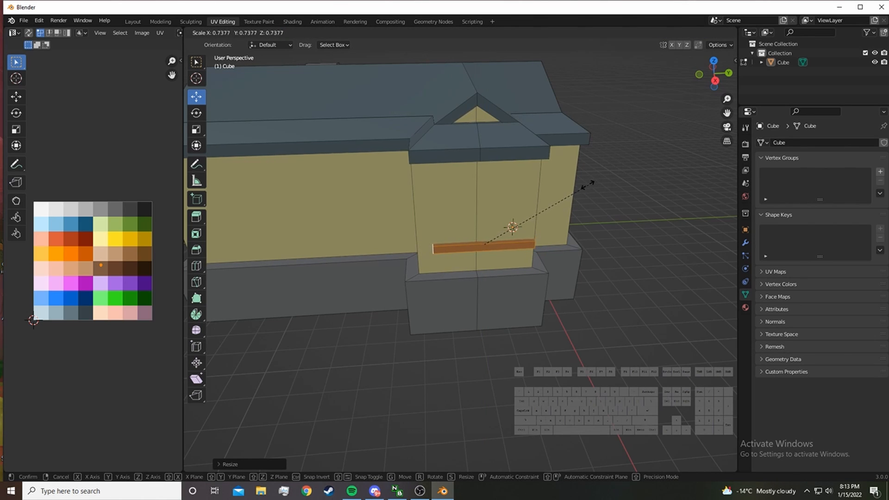
click(579, 189)
Adjust the plank's Z thickness and overall size, and recentre it along Y on the wing's front wall
key(s)
key(x)
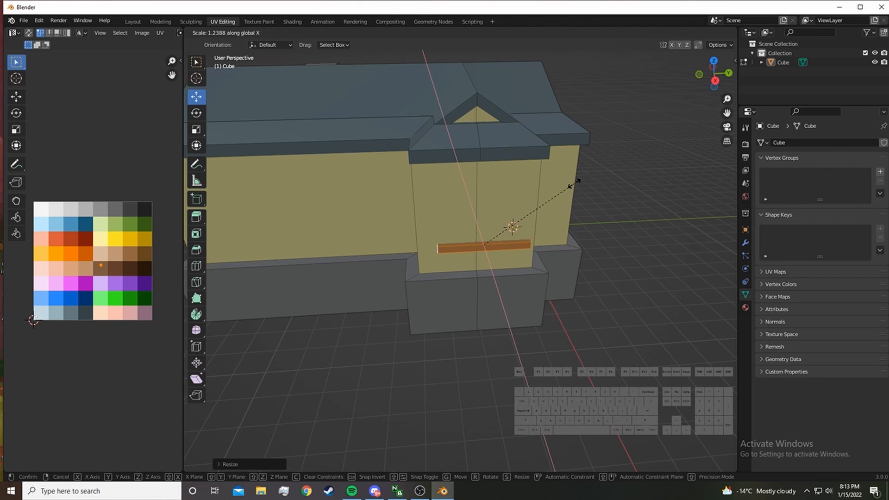
key(z)
click(576, 178)
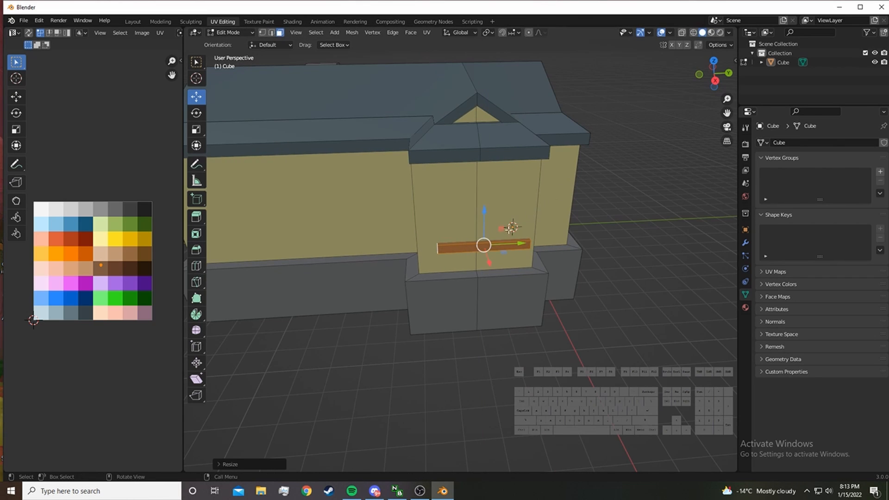
drag(521, 242, 514, 243)
scroll(570, 195, up, 2)
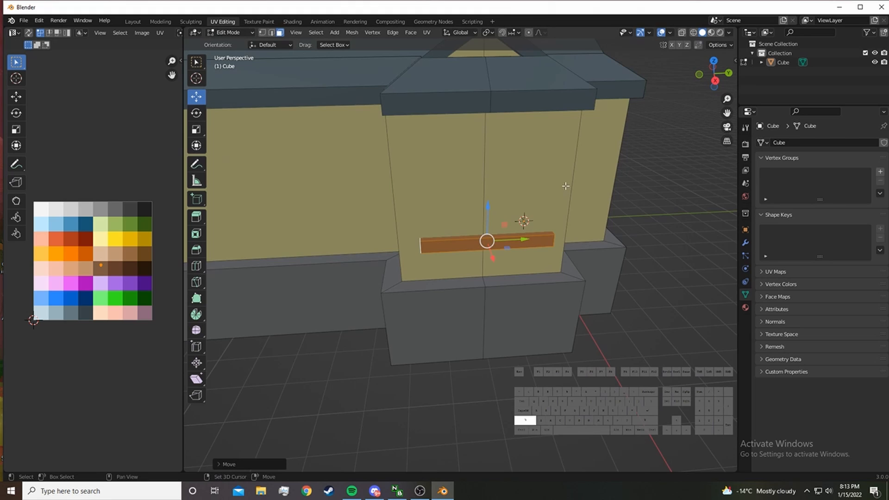
key(s)
click(601, 175)
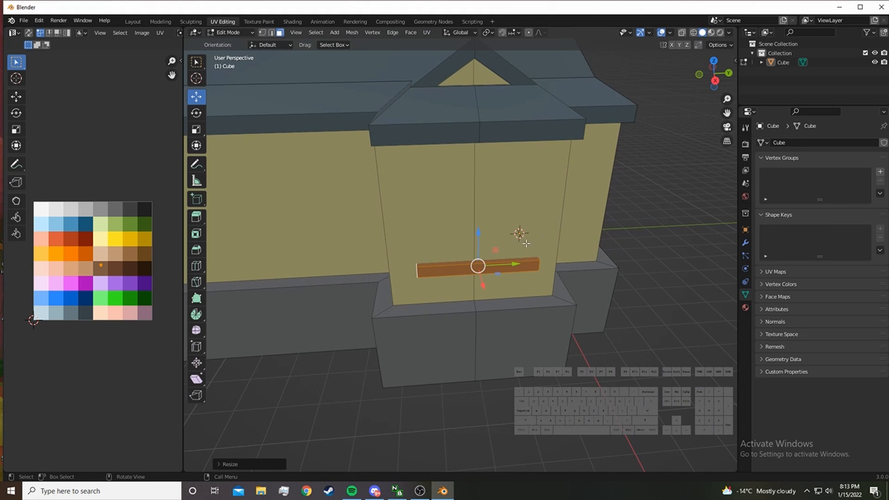
drag(518, 264, 494, 253)
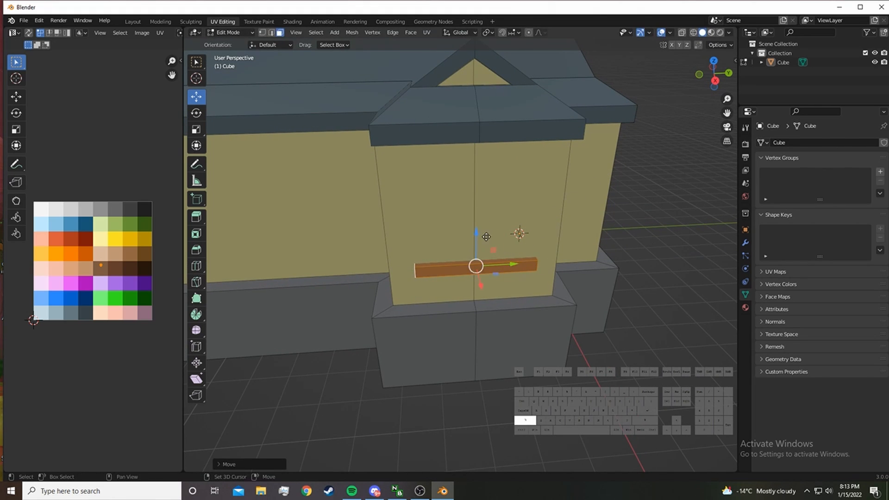
Duplicate the plank upward along Z and tilt the copy slightly about the X axis
key(shift+d)
key(z)
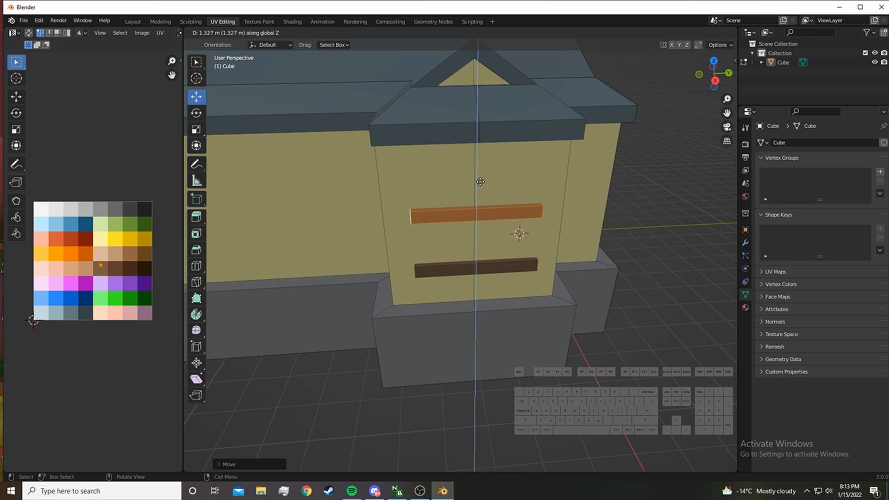
click(482, 171)
click(195, 113)
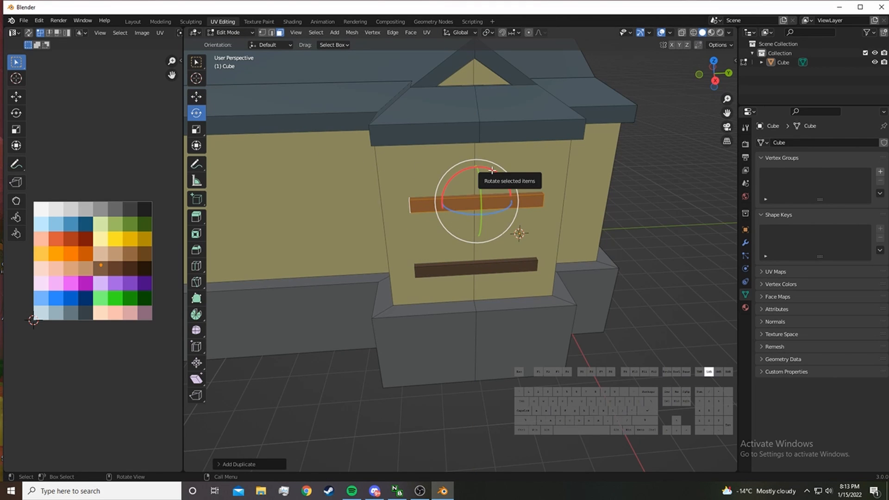
drag(492, 170, 479, 161)
click(202, 98)
Duplicate the tilted plank between the two horizontal planks, shift the copy along Y and rotate it upright
middle_drag(534, 177, 513, 170)
key(shift+d)
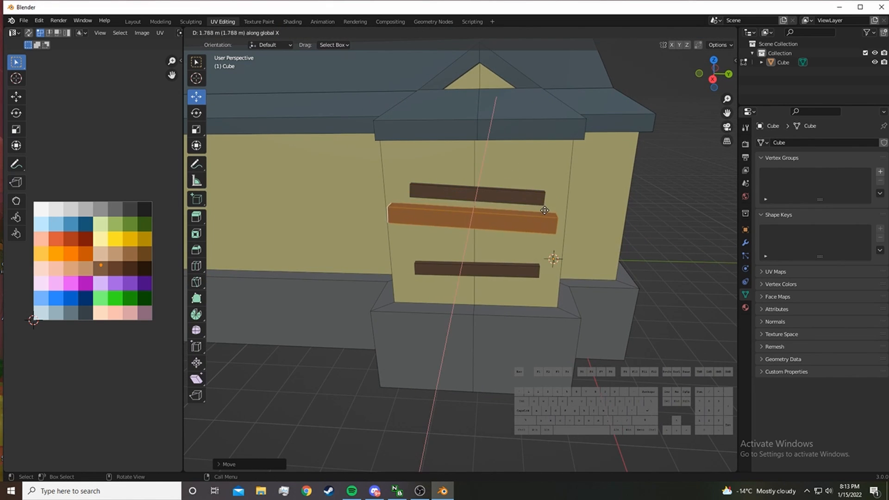
click(519, 211)
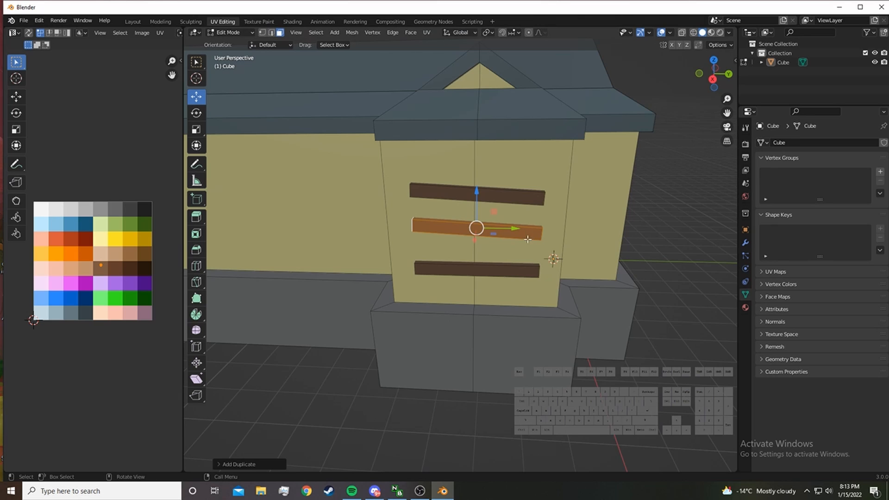
drag(514, 228, 562, 238)
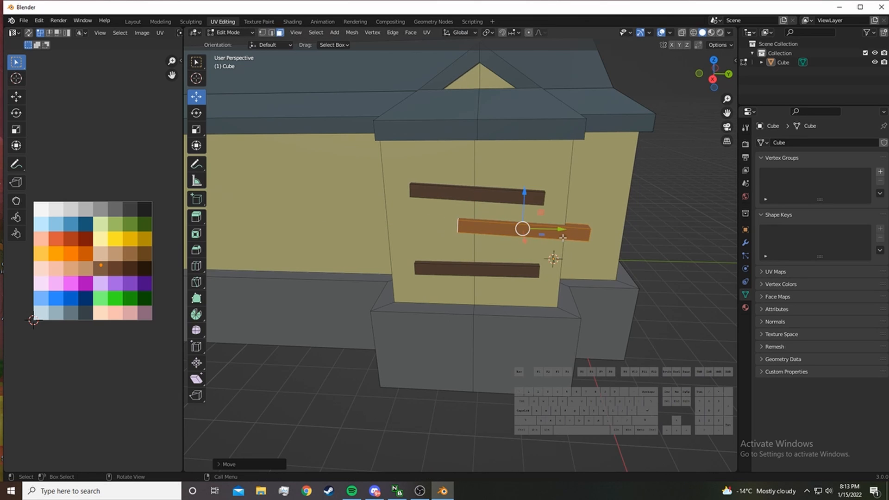
click(196, 113)
drag(537, 200, 555, 246)
scroll(429, 168, up, 2)
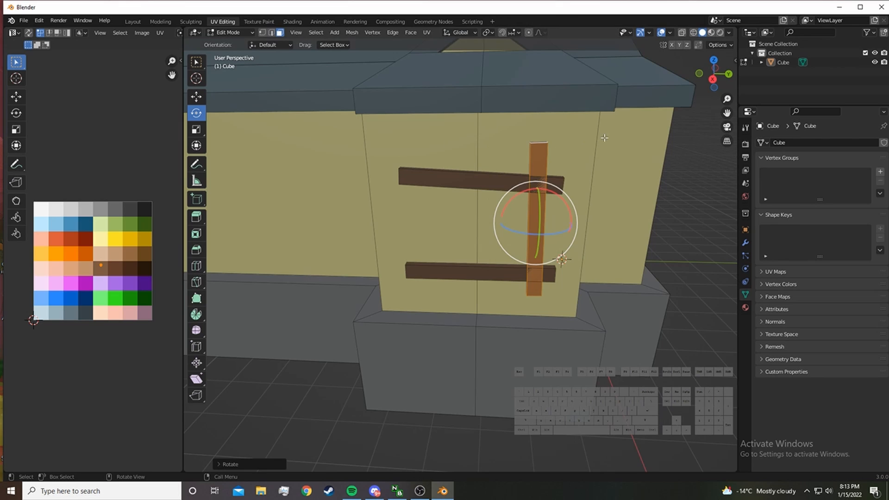
Shorten the upright plank along Z so it spans the distance between the two horizontal planks
key(s)
key(x)
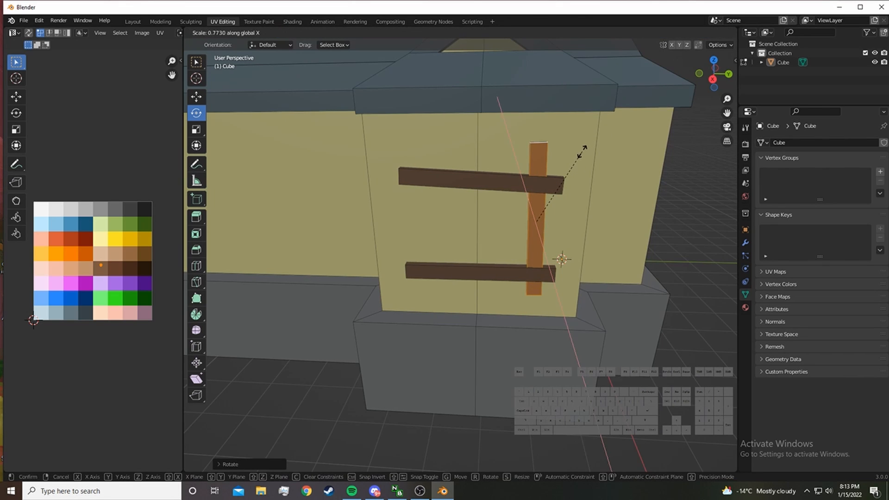
key(z)
click(579, 160)
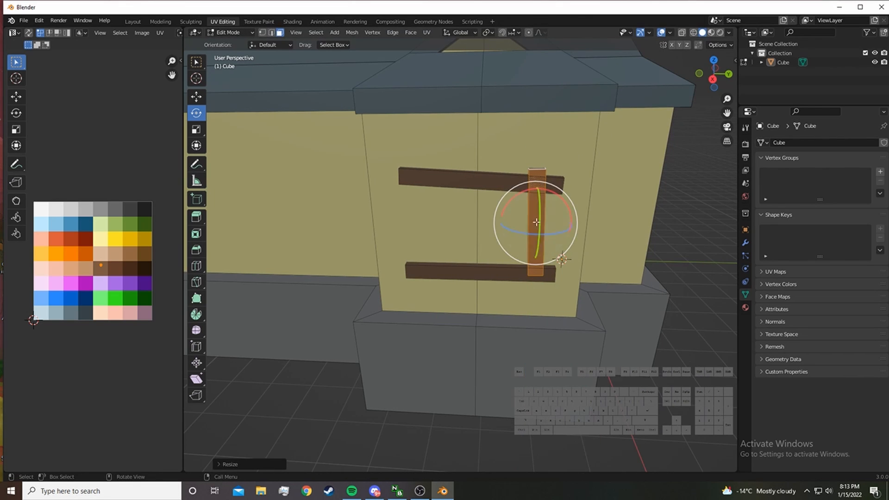
Move the upright plank so it joins the ends of the upper and lower planks just in front of the wall
key(shift+space)
key(g)
middle_drag(536, 231, 504, 264)
mouse_move(539, 241)
mouse_down()
mouse_move(554, 250)
mouse_move(544, 247)
mouse_up()
drag(490, 241, 495, 239)
drag(519, 197, 515, 217)
Duplicate the upright plank about 2.2 m along negative Y to close the opposite side of the window frame
middle_drag(516, 218, 546, 224)
key(shift+d)
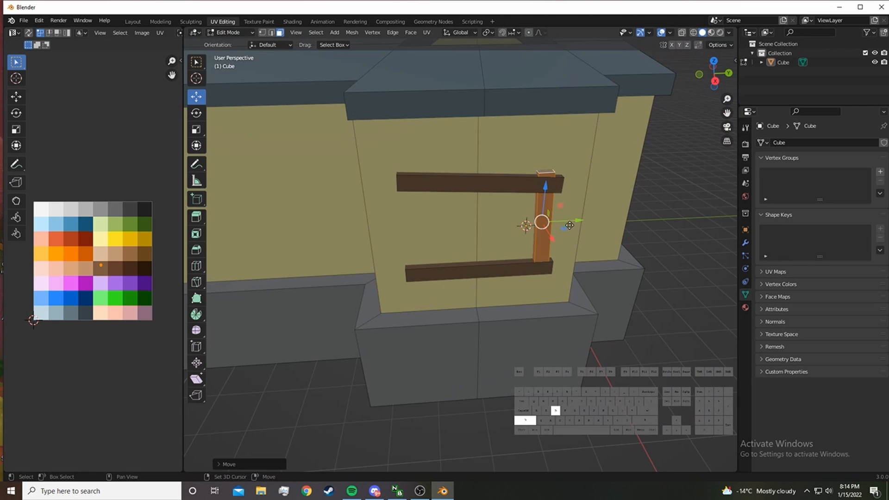
key(x)
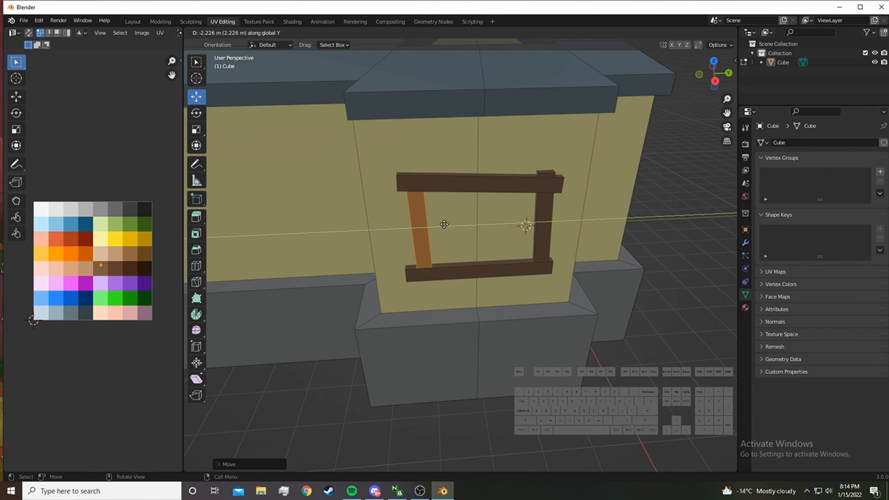
click(445, 224)
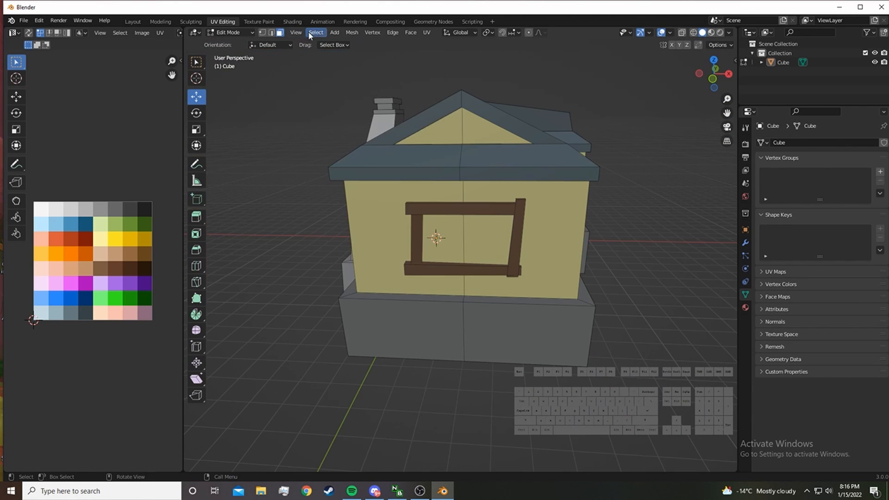
Add a plane to the mesh and move it along Y to open ground outside the house
click(335, 33)
mouse_move(352, 32)
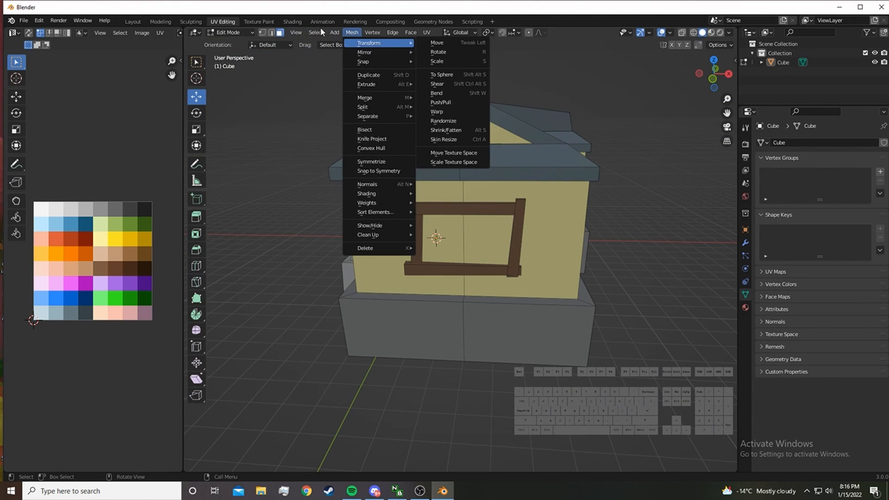
click(353, 53)
middle_drag(491, 240, 542, 252)
drag(314, 226, 460, 315)
middle_drag(460, 314, 236, 145)
Rotate the plane upright so it is parallel to the gable end wall with the window frame
click(200, 117)
shift+middle_drag(509, 259, 523, 226)
drag(523, 225, 513, 264)
middle_drag(509, 259, 463, 241)
Colour the plane black by shrinking its UVs to a point and placing them on the darkest palette swatch
key(s)
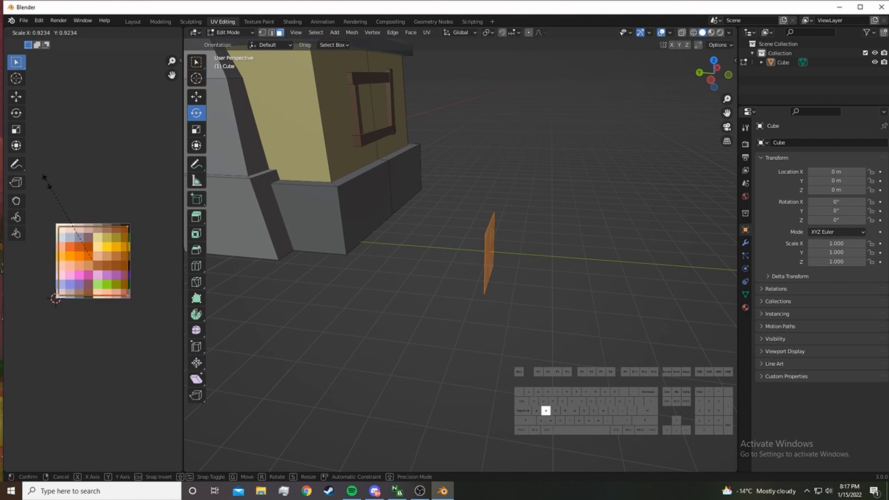
click(46, 180)
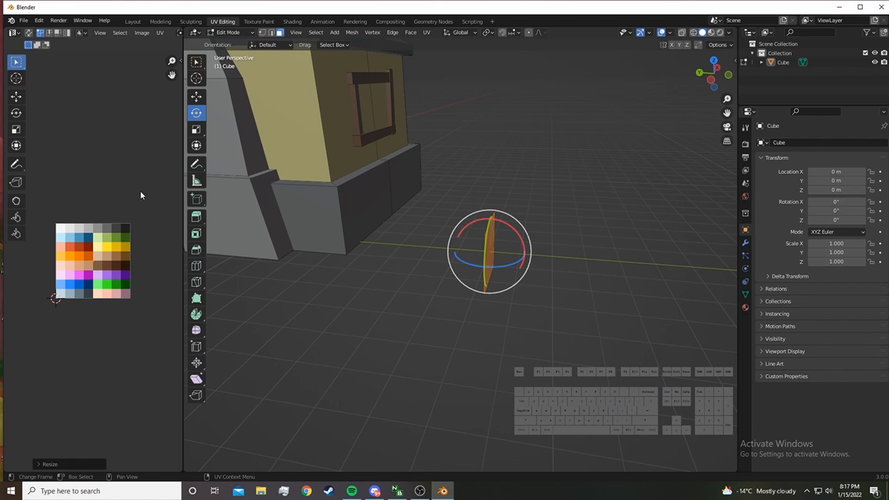
key(g)
click(137, 220)
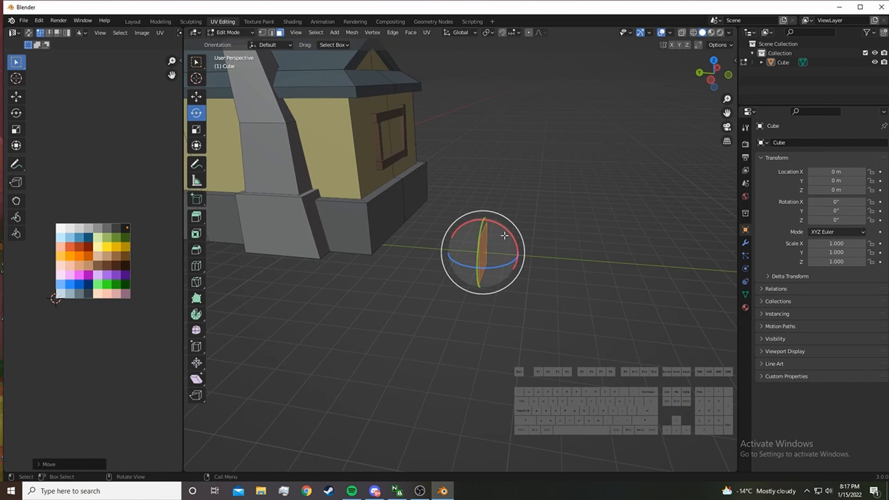
Move the black plane along Y to the gable end wall and line it up with the window frame along X
click(195, 96)
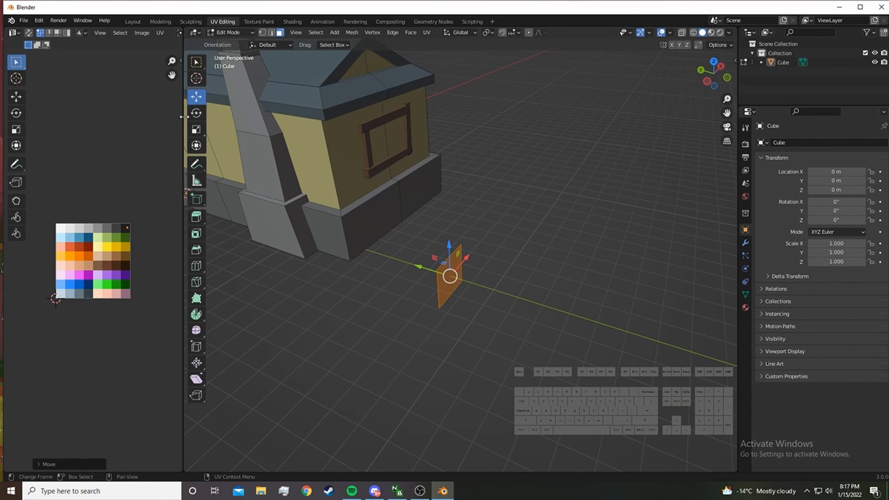
drag(184, 117, 149, 119)
scroll(83, 280, up, 3)
drag(403, 271, 312, 240)
scroll(565, 304, up, 6)
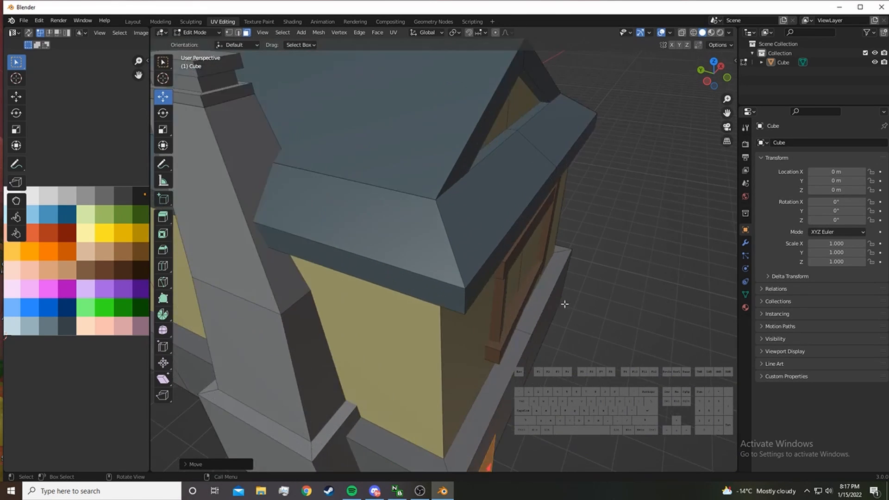
middle_drag(565, 304, 502, 297)
drag(291, 410, 411, 392)
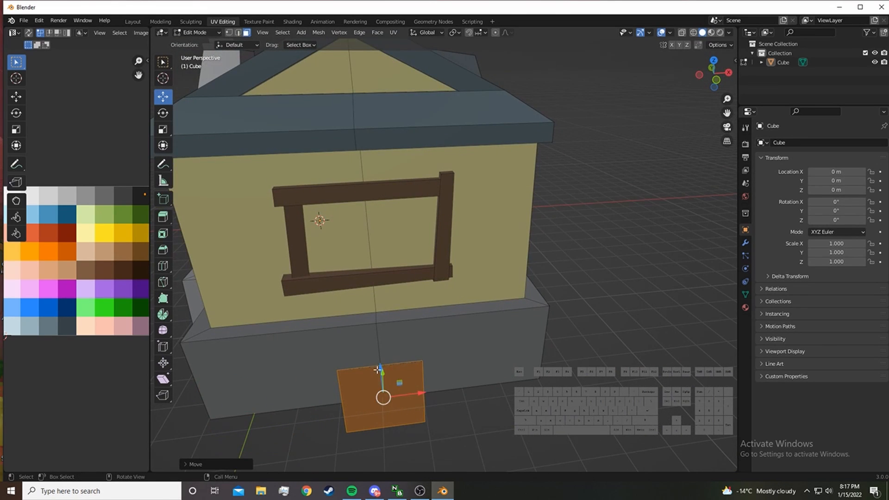
Raise the black plane along Z into the gable wall's window frame and fine-tune its position
middle_drag(411, 393, 493, 342)
drag(480, 355, 479, 177)
drag(456, 199, 449, 203)
Move the black pane's two vertical edges outward along X until they reach the window frame's side planks
middle_drag(480, 220, 395, 213)
click(238, 33)
click(350, 216)
drag(306, 237, 280, 236)
scroll(423, 230, up, 2)
middle_drag(423, 230, 367, 232)
click(311, 221)
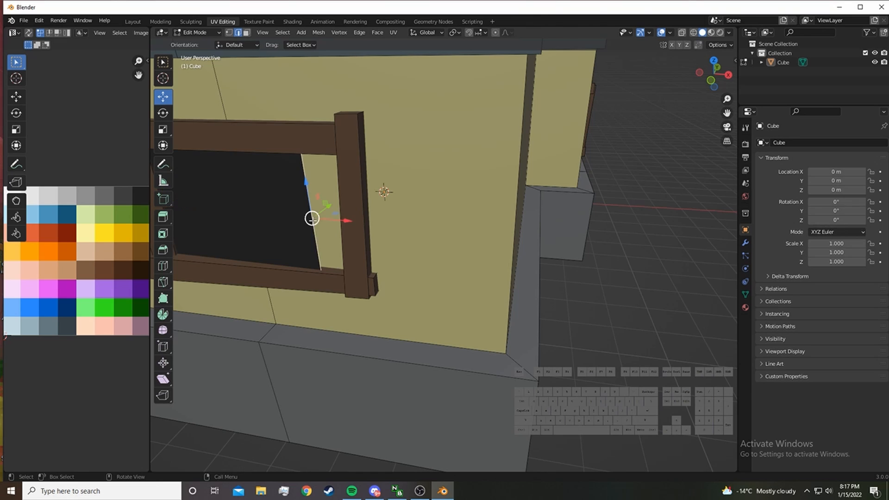
drag(355, 224, 382, 224)
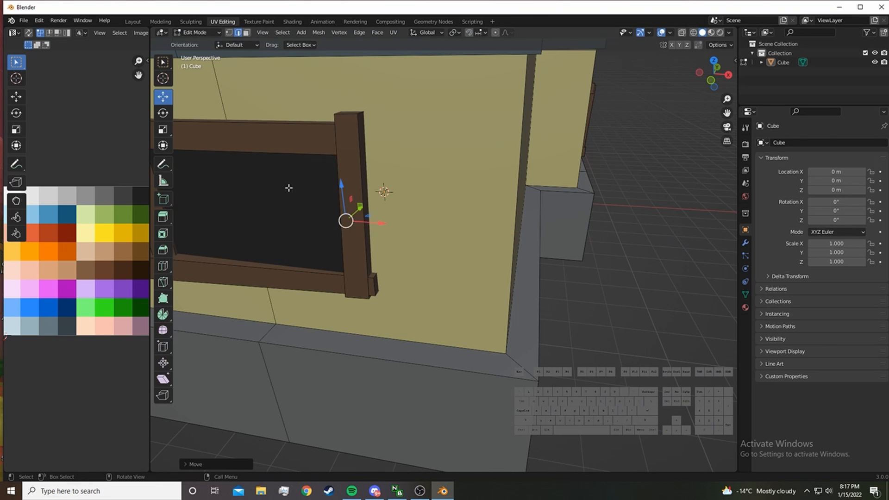
scroll(294, 193, down, 4)
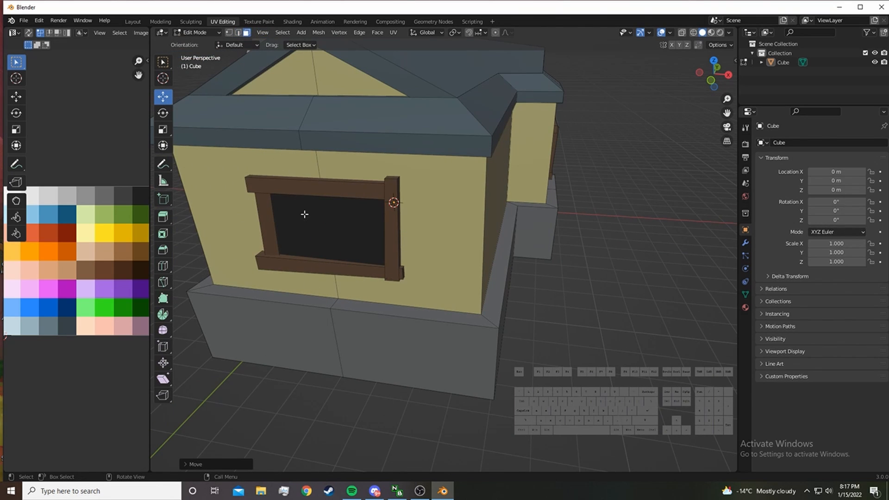
Select the black window pane's face and nudge it slightly to adjust its fit in the frame
click(304, 214)
scroll(345, 216, up, 1)
middle_drag(349, 216, 310, 224)
drag(304, 198, 310, 197)
scroll(345, 201, down, 1)
Select faces on the chimney's side and move the chimney cap's side faces slightly inward along Y
middle_drag(467, 206, 551, 211)
click(401, 356)
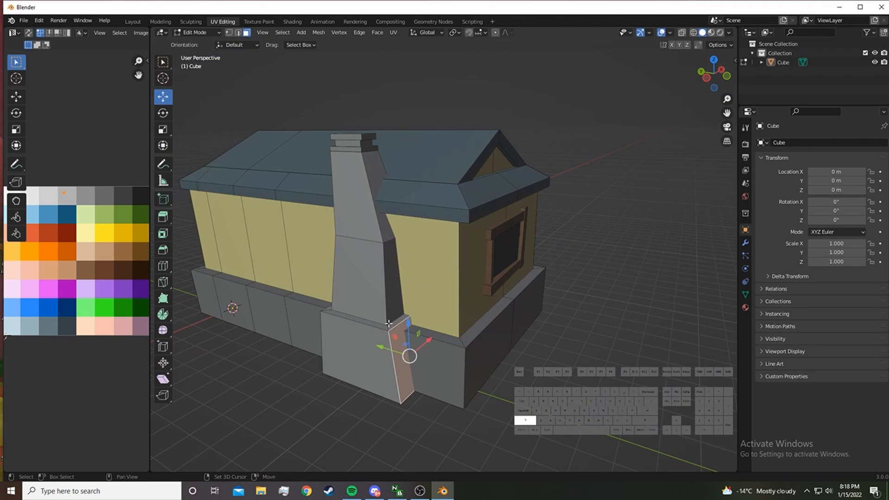
shift+click(393, 324)
scroll(436, 301, up, 3)
middle_drag(443, 297, 517, 299)
scroll(479, 278, down, 2)
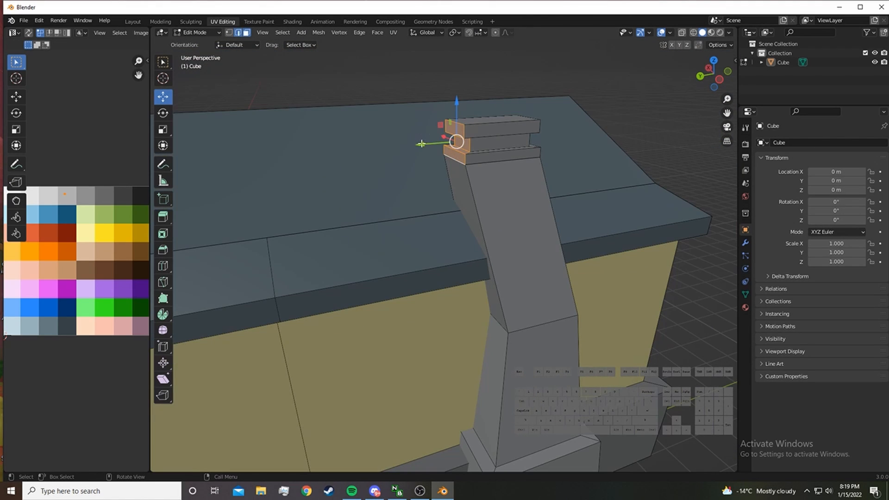
drag(422, 144, 428, 166)
click(451, 159)
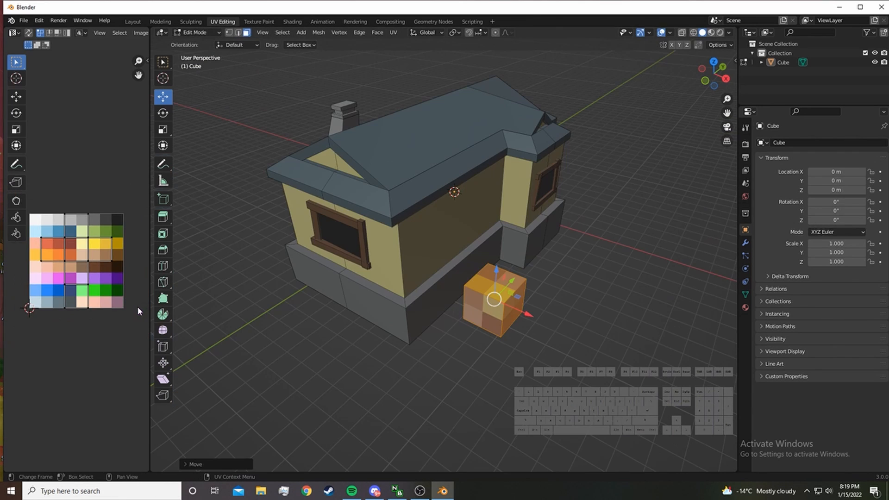
Colour the new cube grey by collapsing its UVs to a point and moving them onto a grey palette swatch
key(s)
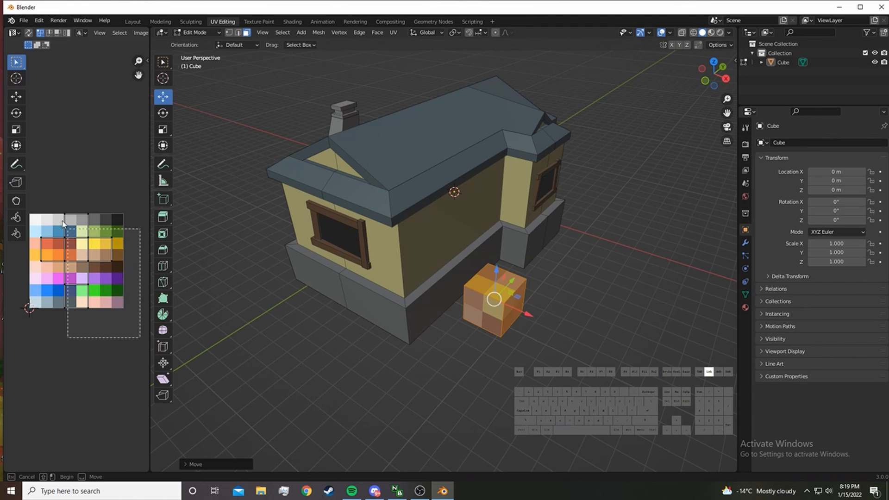
click(85, 221)
key(s)
click(88, 233)
key(s)
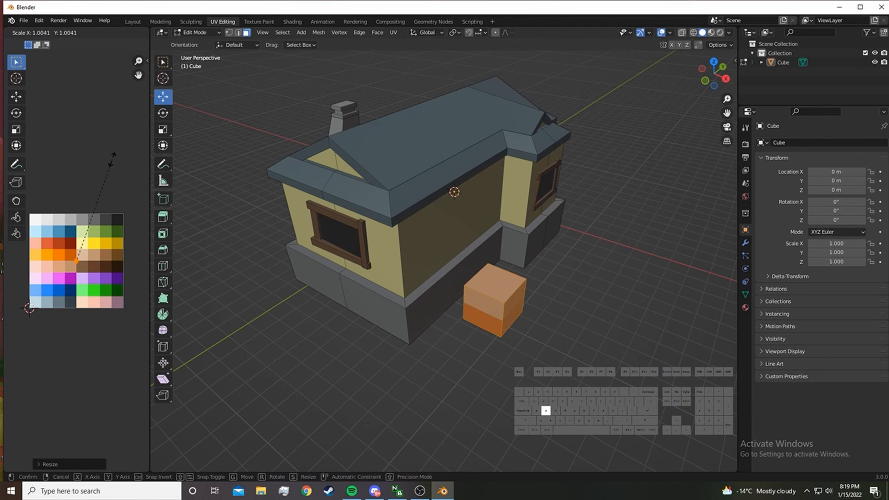
click(87, 230)
key(g)
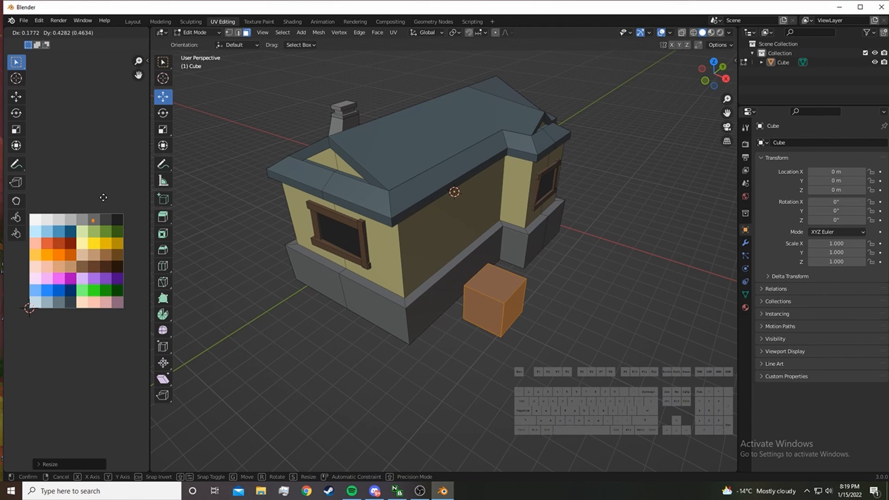
click(103, 198)
Position the grey box as a thin block against the house's long wall and adjust its height along Z
scroll(555, 329, up, 2)
drag(540, 327, 445, 259)
key(z)
middle_drag(445, 258, 422, 226)
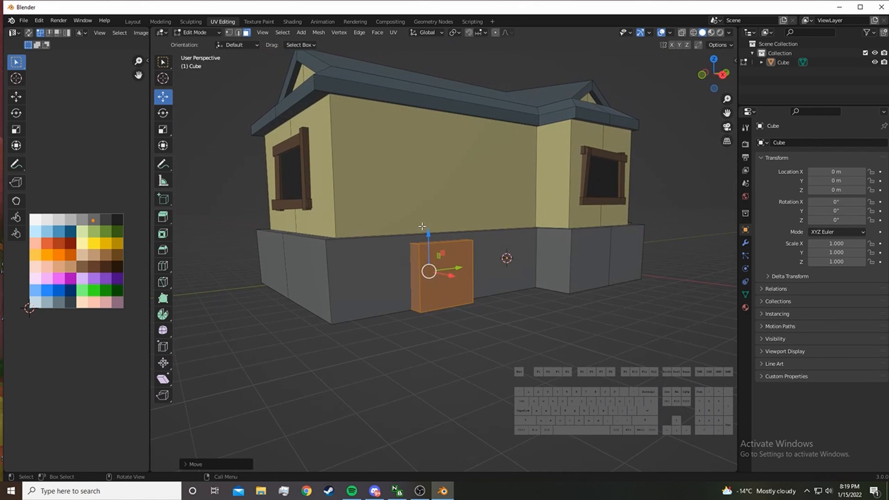
drag(427, 234, 430, 234)
Adjust the grey box's faces against the wall and raise its top face along Z to door height
middle_drag(496, 248, 440, 302)
click(395, 268)
drag(455, 281, 494, 289)
drag(419, 148, 418, 143)
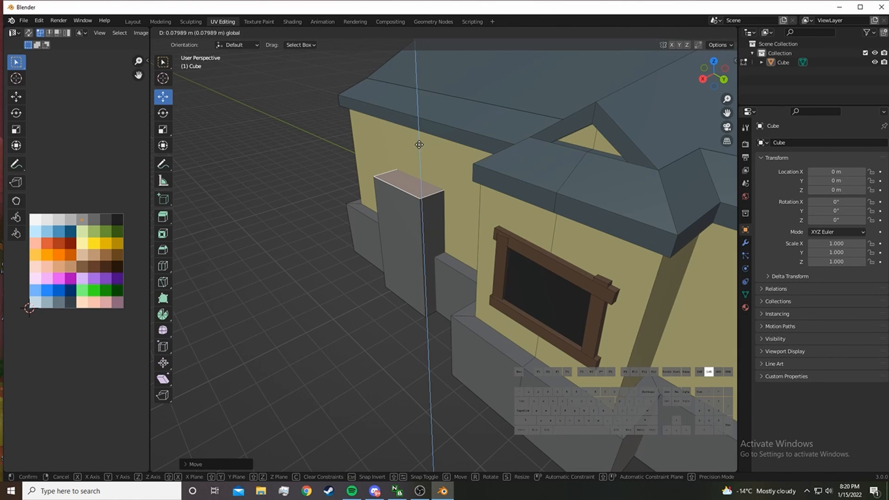
Inset the door box's front face by about 0.23 m and extrude the inner face about 0.30 m inward
middle_drag(399, 219, 498, 175)
click(429, 225)
key(i)
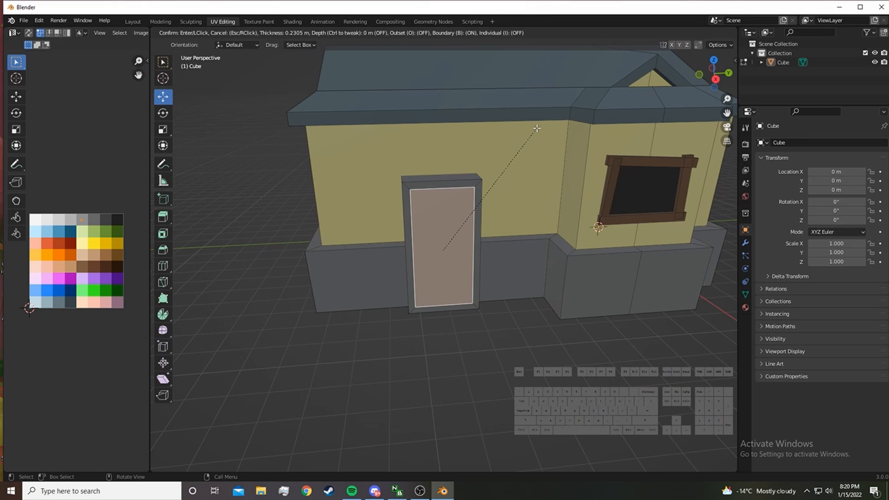
click(536, 129)
middle_drag(509, 278, 523, 286)
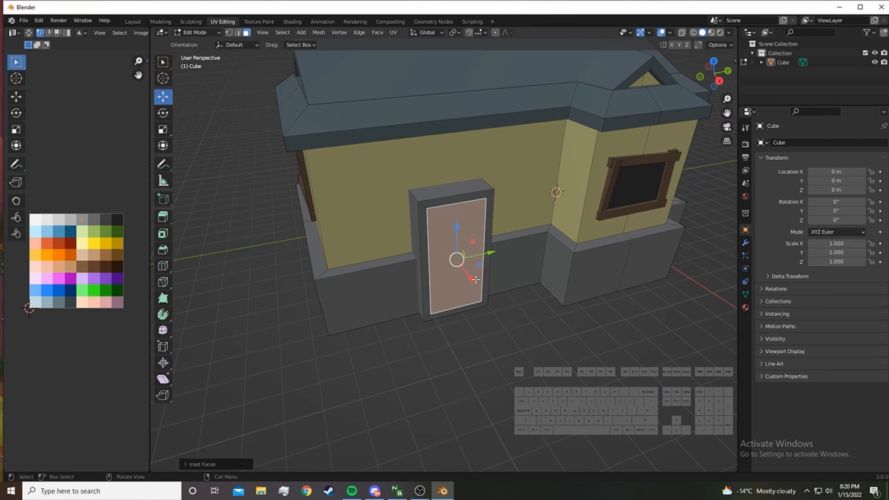
key(e)
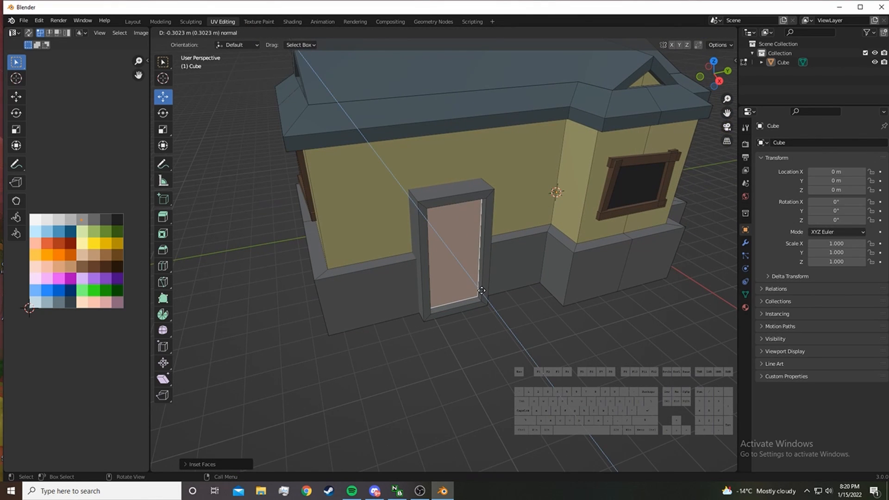
click(481, 290)
Recolour the recessed door panel by moving its UVs onto the black palette swatch
key(g)
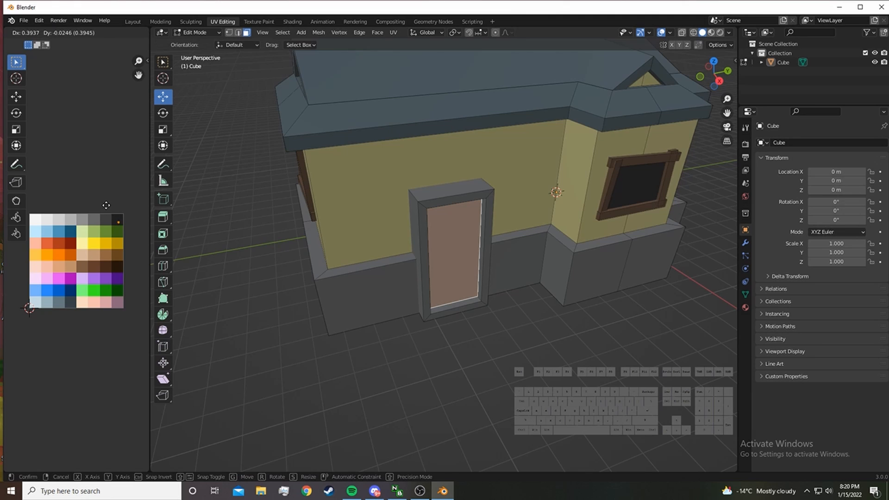
click(108, 205)
click(456, 368)
Inset the door frame's top face, scale it outward about 1.3 times and extrude it upward into a thin canopy slab
click(454, 200)
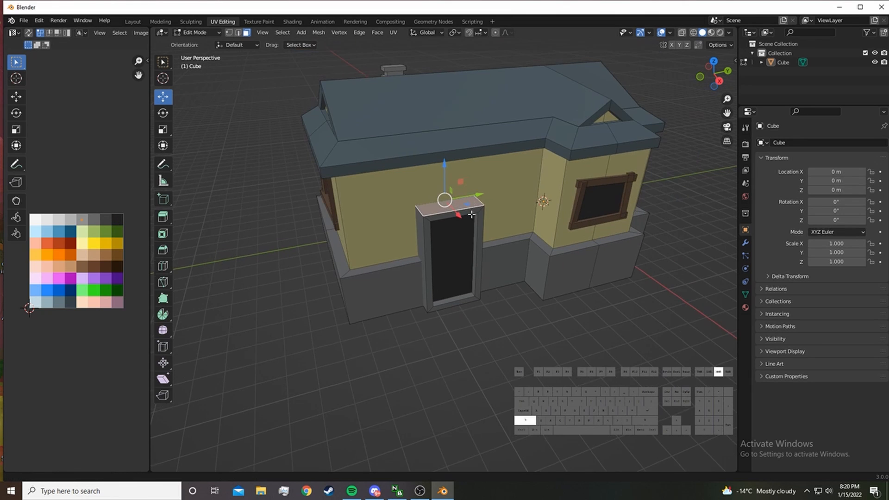
scroll(454, 201, up, 4)
key(i)
click(484, 238)
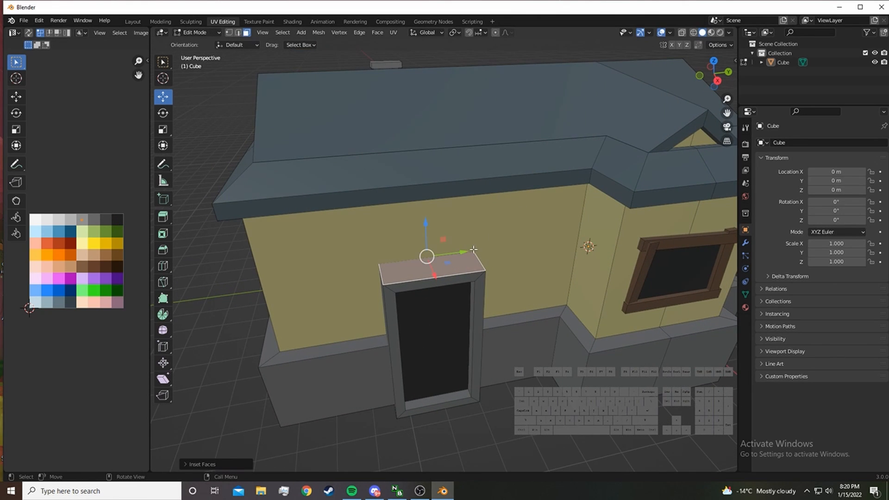
key(s)
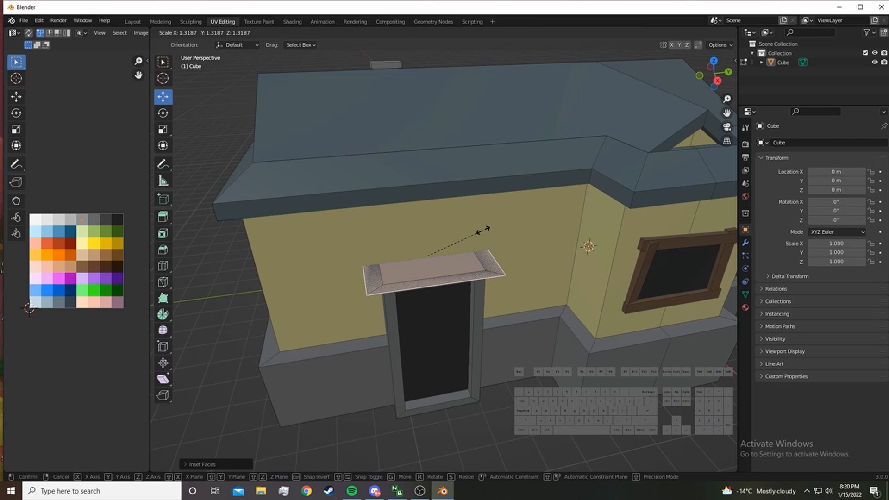
click(480, 236)
key(e)
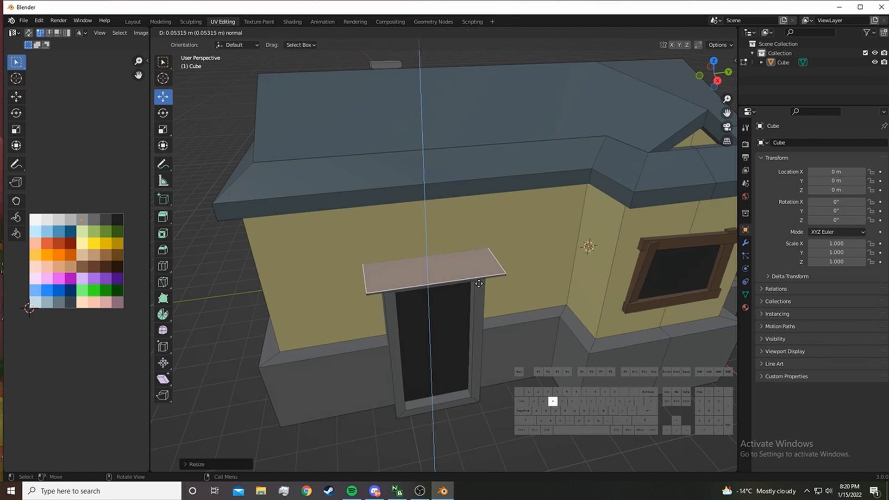
click(478, 279)
Raise the canopy slab's top back edge along Z so the canopy slopes down away from the wall
middle_drag(478, 279, 476, 268)
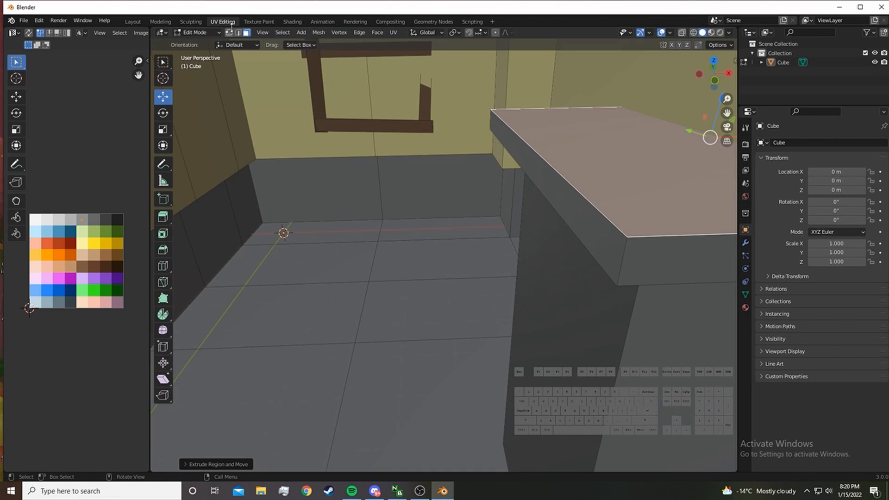
click(237, 33)
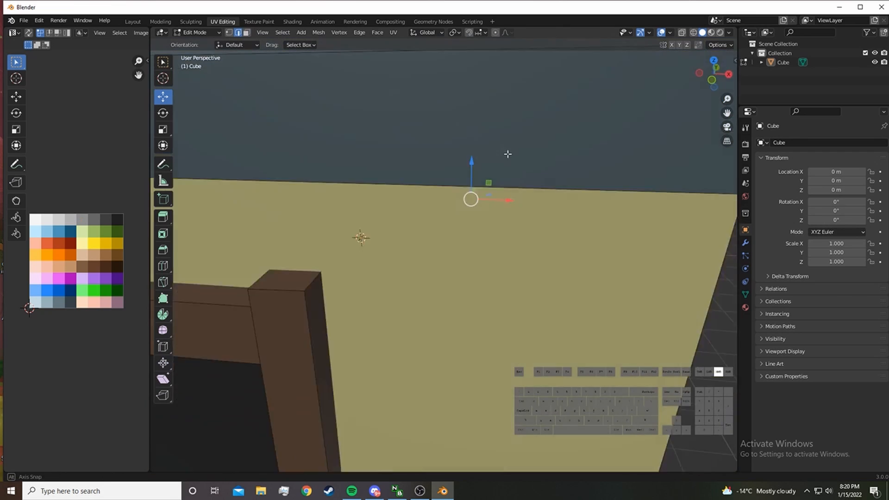
middle_drag(463, 195, 416, 171)
drag(423, 174, 424, 107)
scroll(430, 139, down, 6)
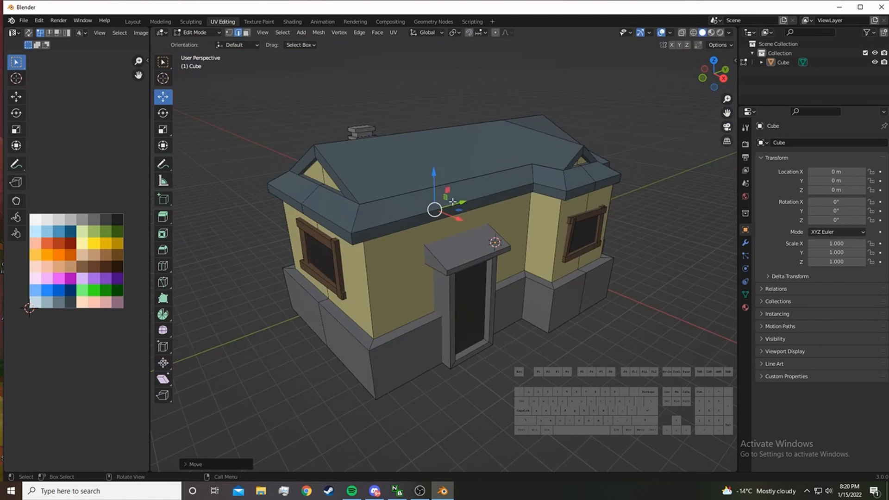
scroll(468, 218, up, 3)
middle_drag(470, 220, 452, 206)
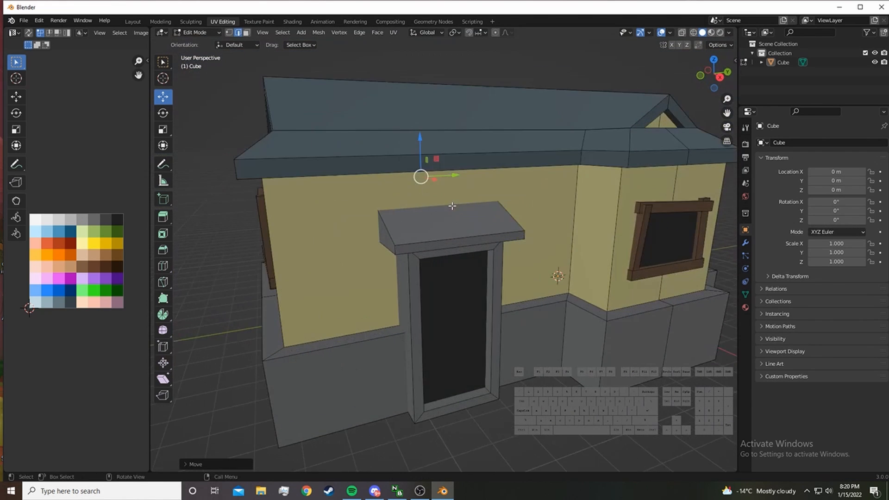
Select the canopy's faces and recolour them by moving their UVs onto the blue-grey palette swatch used for the roof
click(413, 218)
middle_drag(388, 239, 434, 127)
scroll(401, 224, up, 4)
shift+click(373, 132)
shift+click(315, 139)
scroll(435, 185, down, 5)
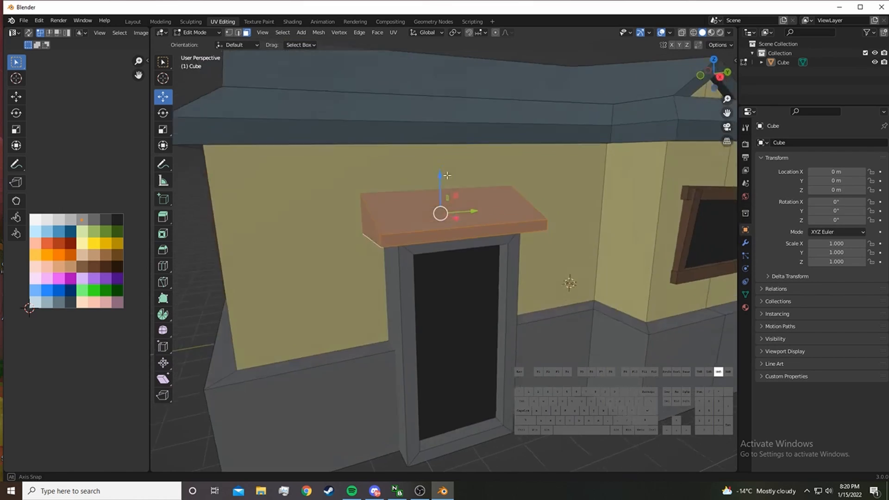
drag(84, 226, 59, 306)
click(339, 411)
Knife-cut a closed polygonal stone outline into the grey base wall between the doorway and the projecting wall section
middle_drag(339, 411, 509, 252)
scroll(433, 250, up, 5)
scroll(433, 251, up, 3)
middle_drag(433, 251, 445, 159)
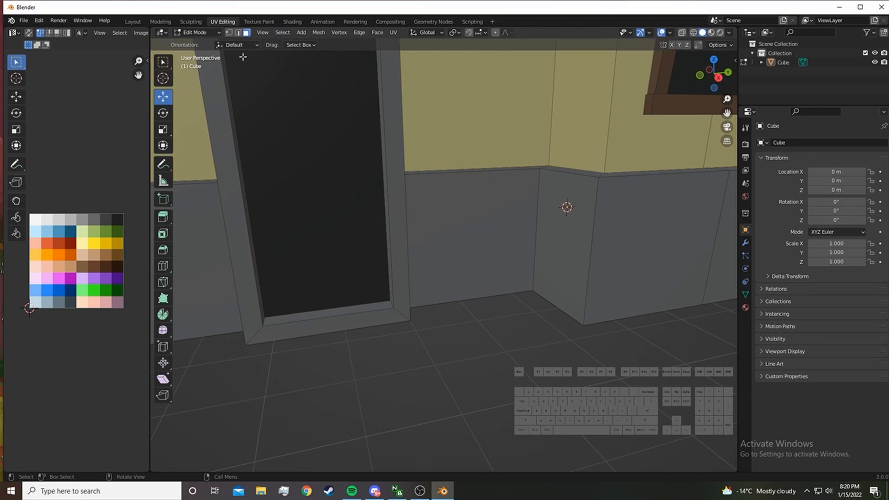
shift+middle_drag(506, 264, 435, 280)
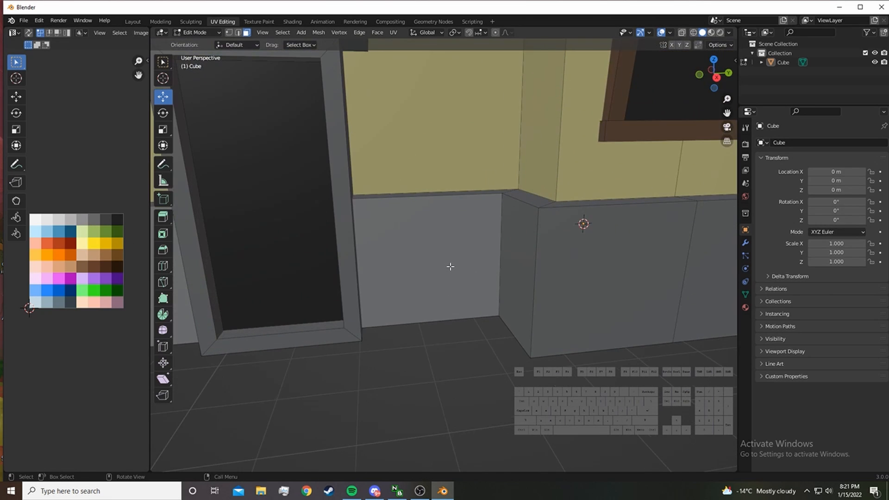
scroll(450, 267, up, 2)
key(k)
click(383, 262)
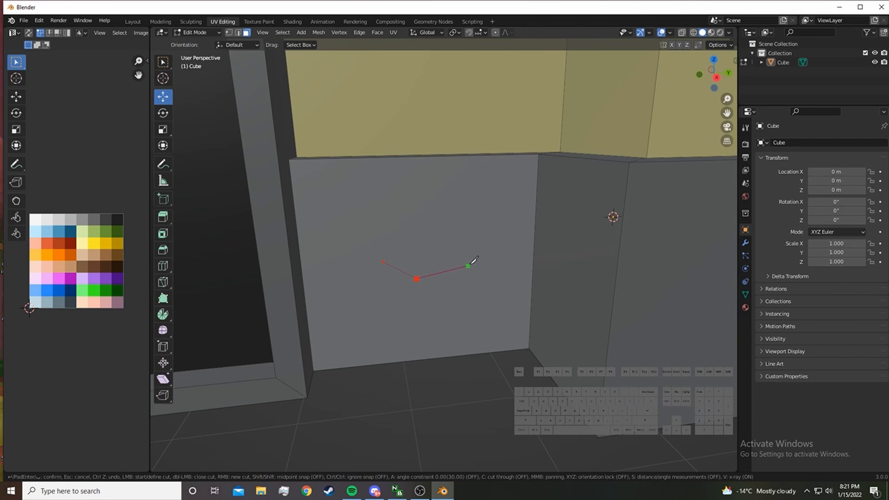
click(383, 262)
key(Return)
Extrude the cut stone face slightly outward from the grey base wall
click(443, 252)
key(e)
middle_drag(443, 251, 475, 246)
click(459, 237)
Knife-cut an irregular stone outline into the base wall near the house's outer corner and extrude it outward about 0.16 m
scroll(459, 237, down, 5)
key(k)
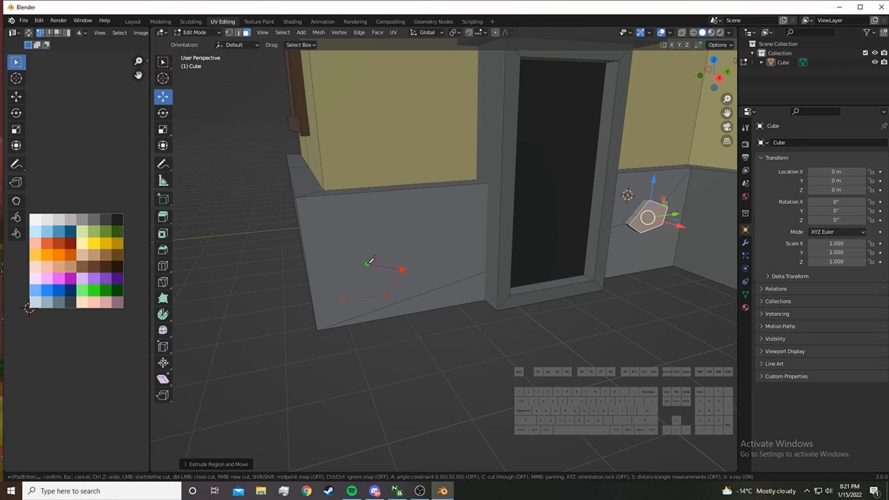
click(342, 299)
key(Return)
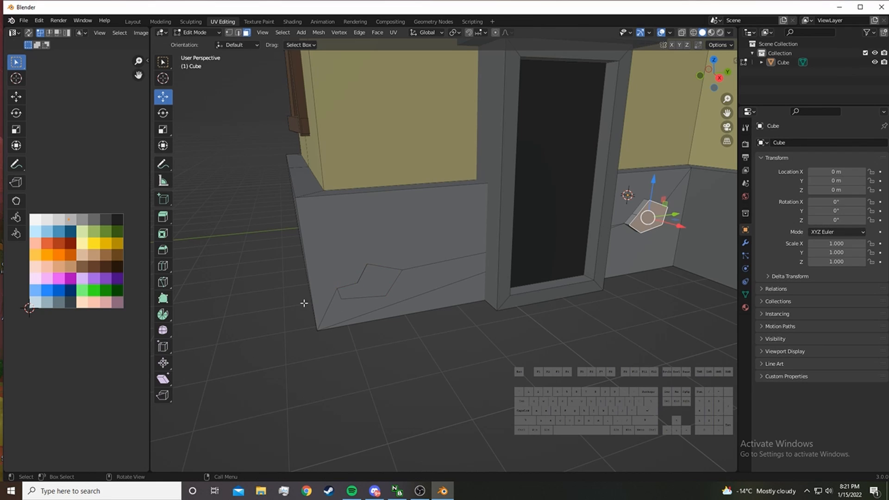
middle_drag(342, 296, 343, 284)
click(370, 280)
key(e)
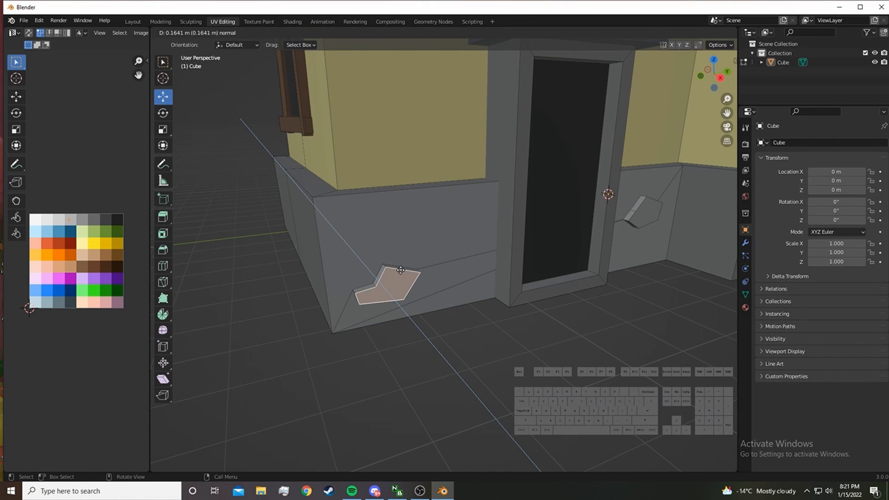
click(401, 269)
Recolour the base wall faces around the two raised stones by moving their UVs on the grey palette swatches
middle_drag(401, 270, 510, 243)
click(472, 264)
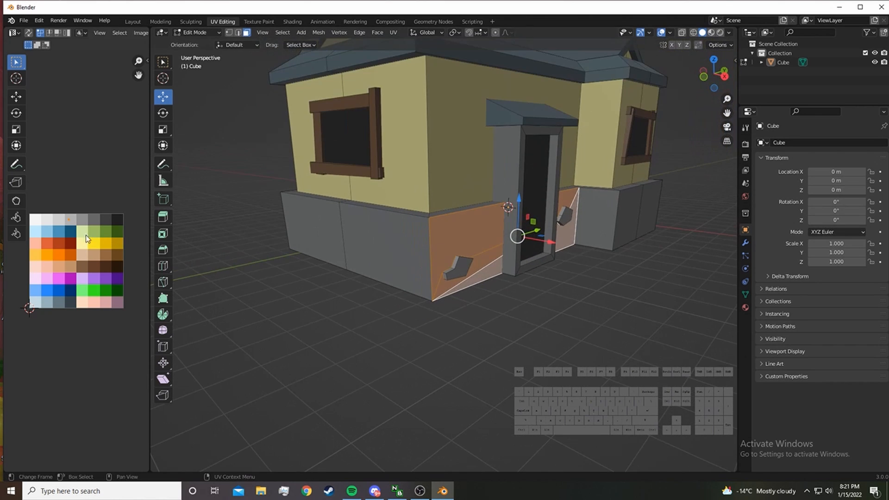
key(g)
click(86, 204)
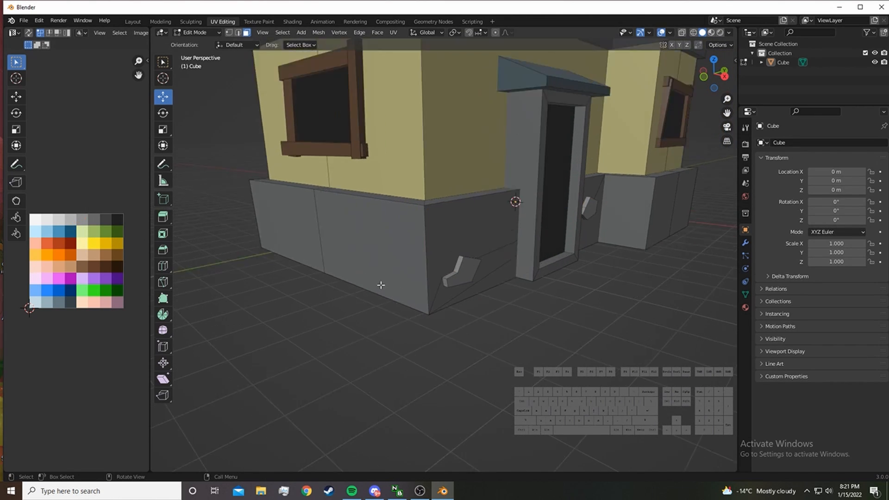
Return to Object Mode and view the whole house
middle_drag(514, 199, 482, 258)
key(Tab)
scroll(429, 256, down, 2)
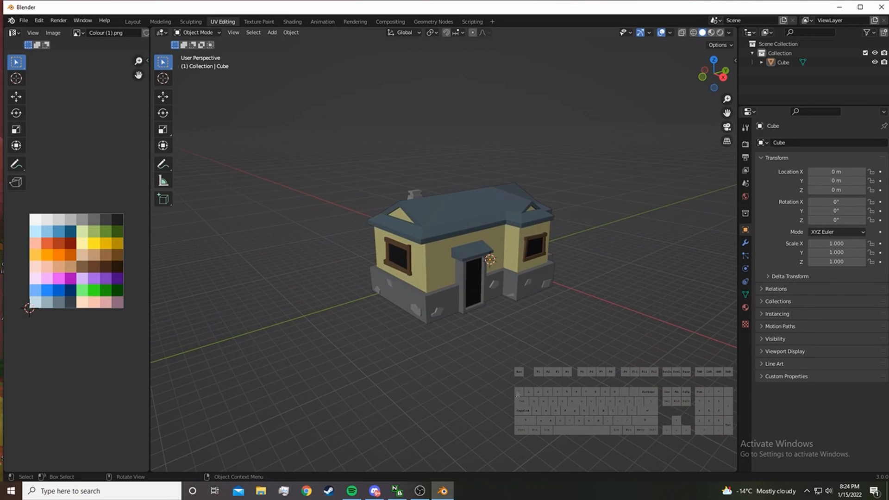